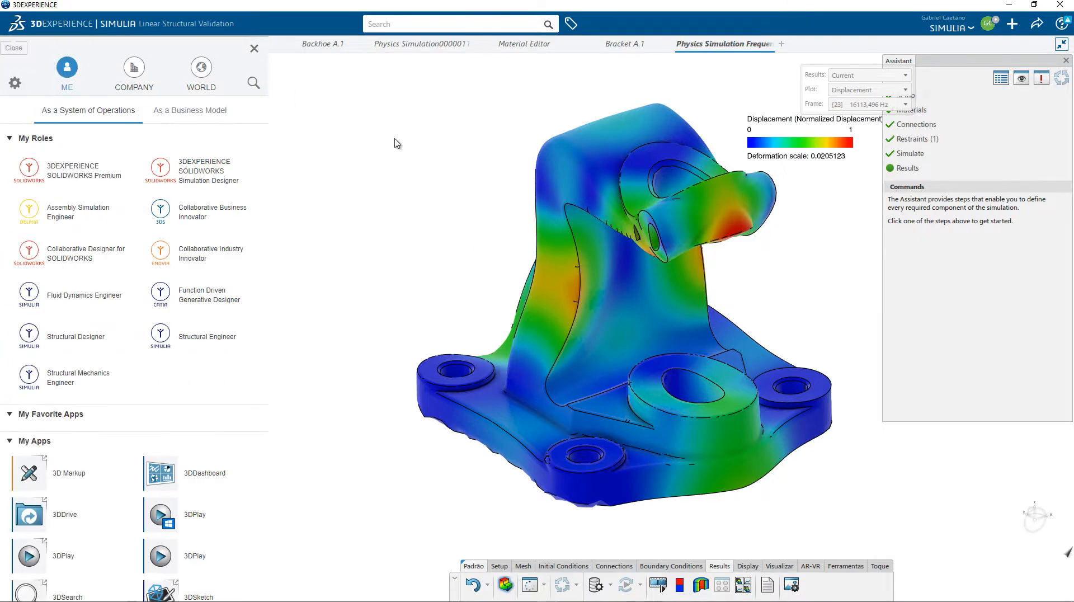
# Step: Import the SolidWorks part HeatSink.SLDPRT from the Termico folder on disk and close the operation report
pyautogui.click(374, 121)
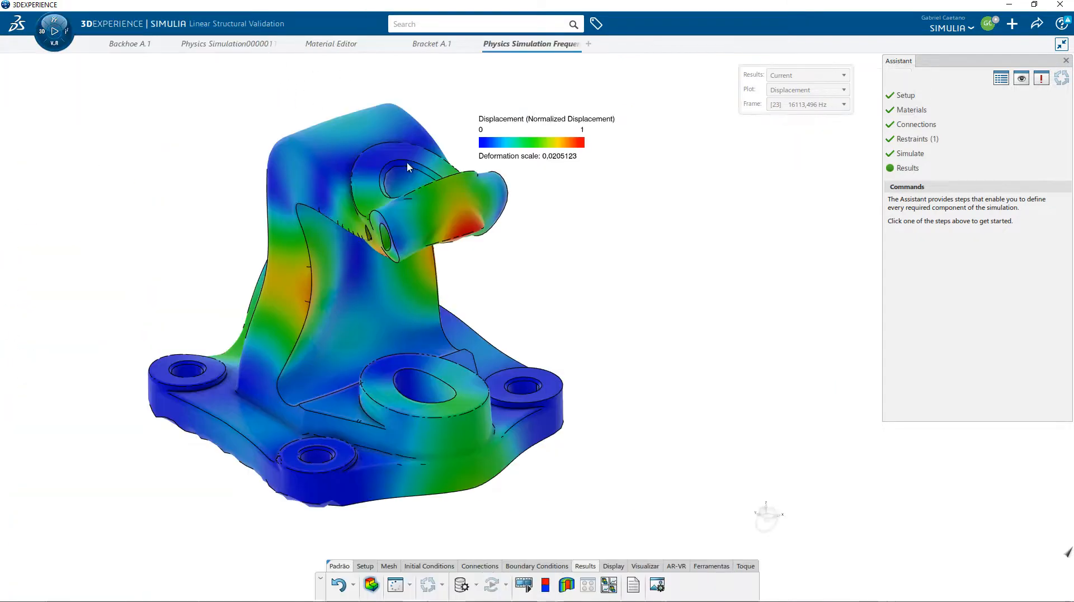
pyautogui.click(418, 160)
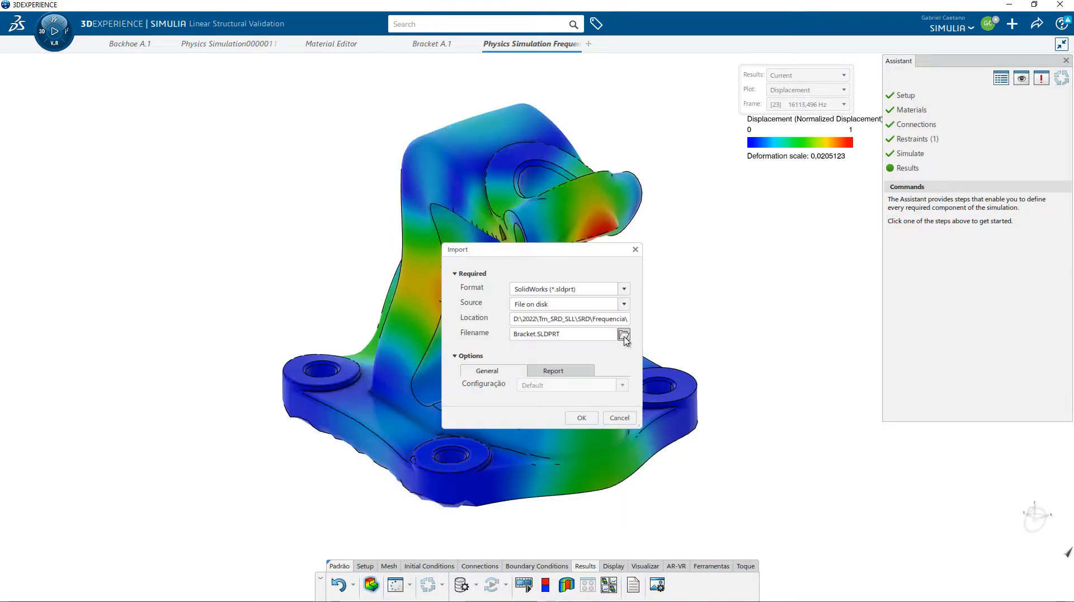
pyautogui.click(624, 334)
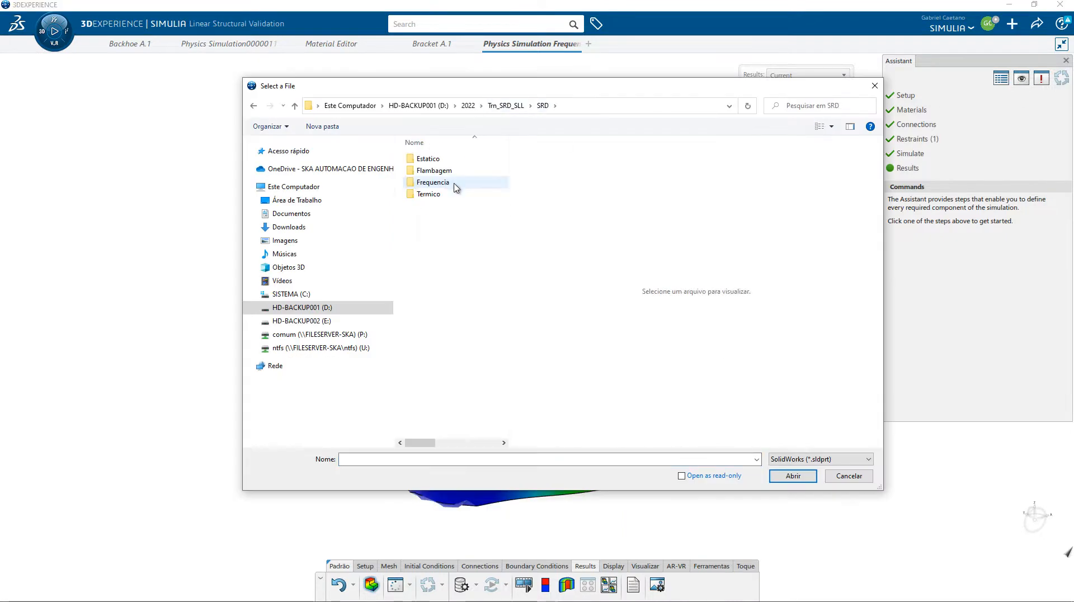
pyautogui.doubleClick(427, 195)
pyautogui.click(443, 154)
pyautogui.click(928, 477)
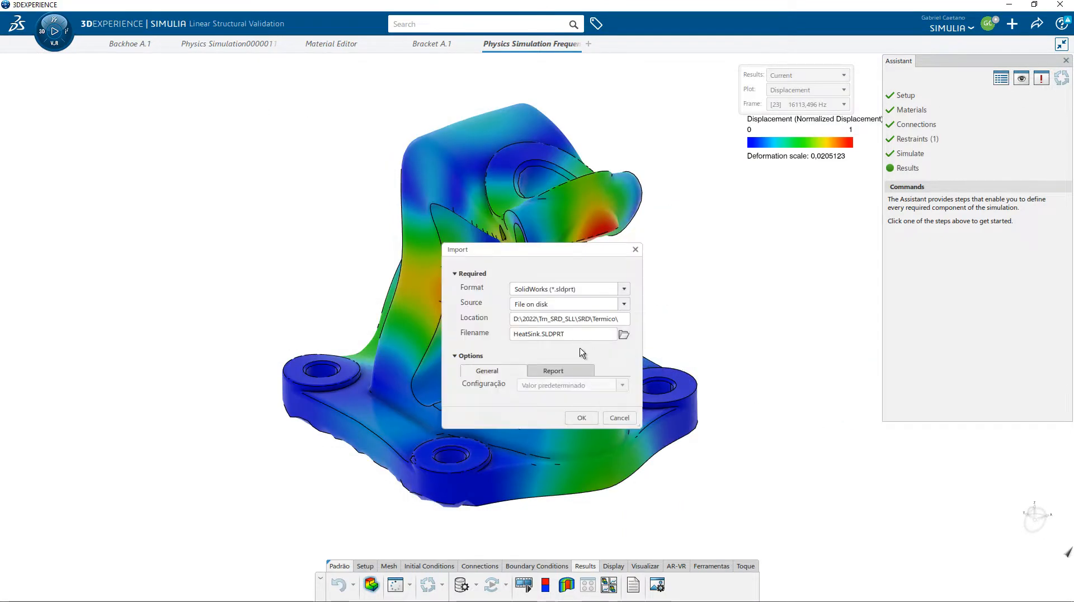
pyautogui.click(595, 419)
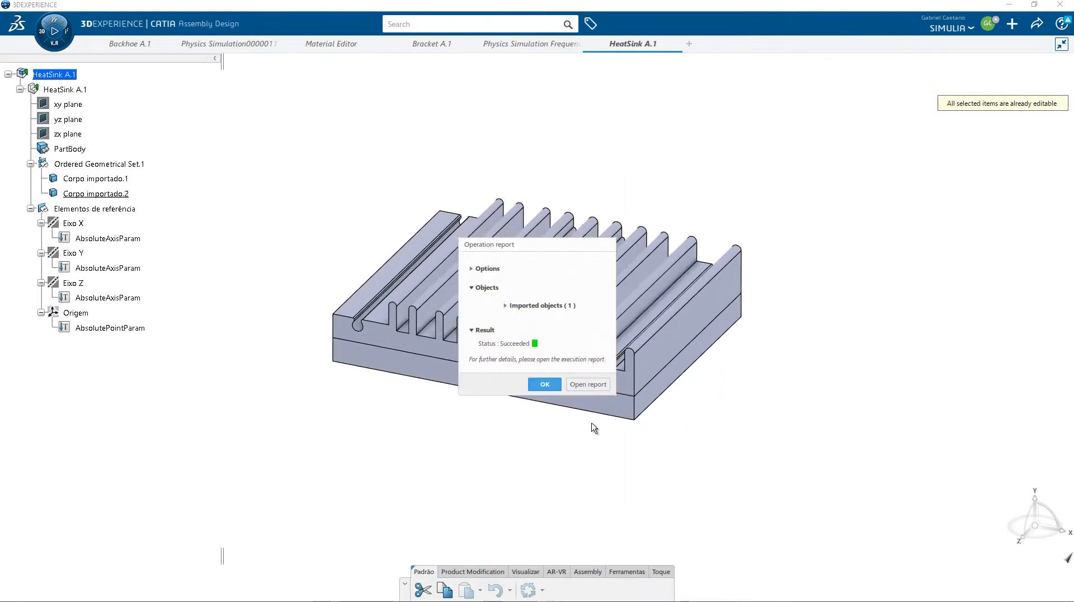
pyautogui.click(544, 384)
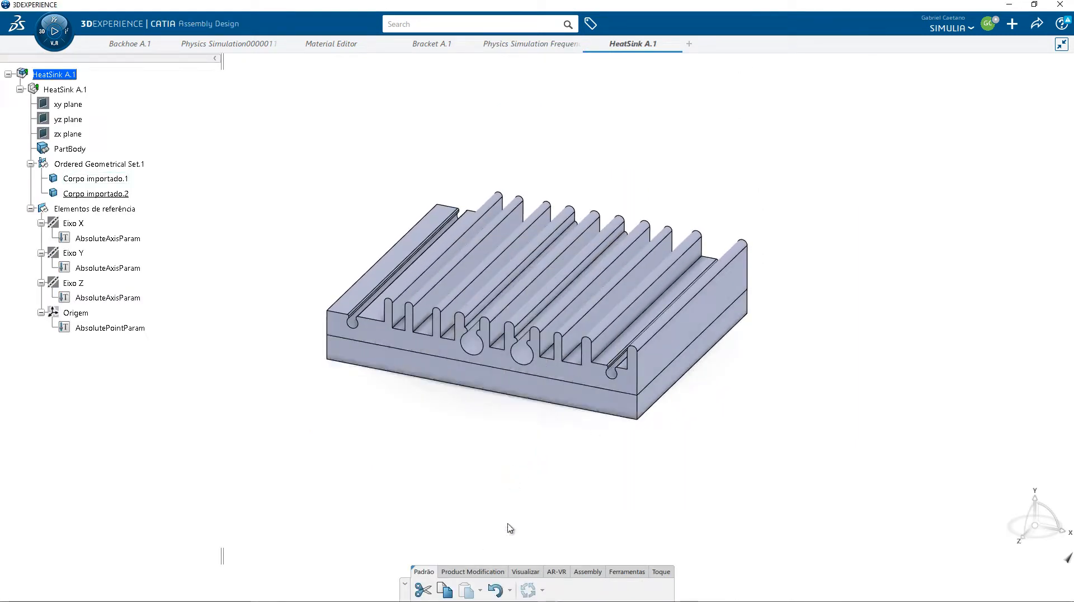
# Step: Launch Linear Structural Validation from the Structural Designer role for the imported heat sink
pyautogui.moveTo(527, 481); pyautogui.dragTo(528, 454, button='middle')
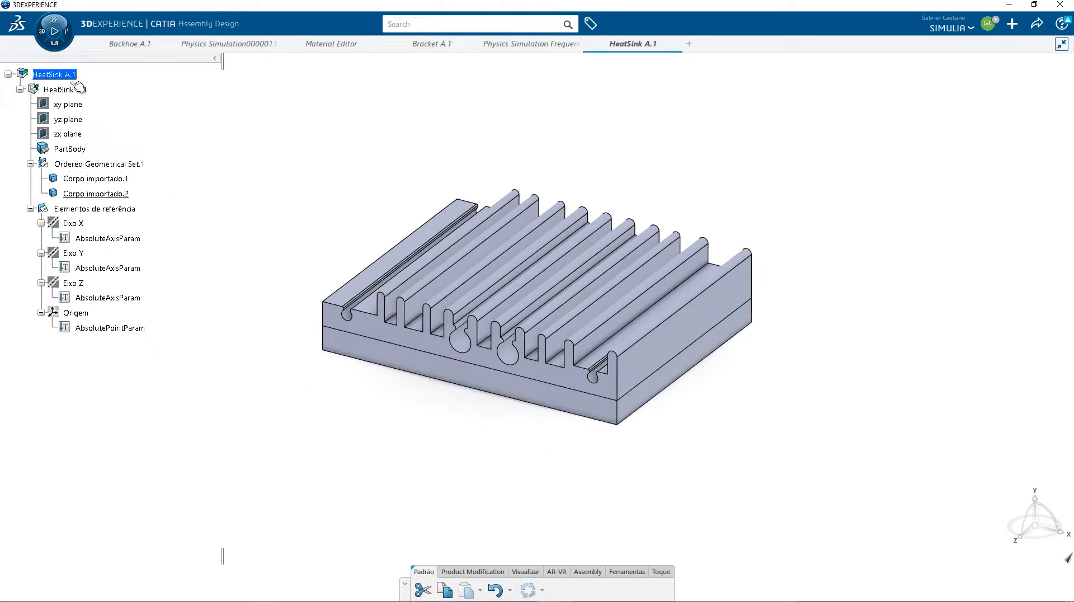
pyautogui.click(54, 50)
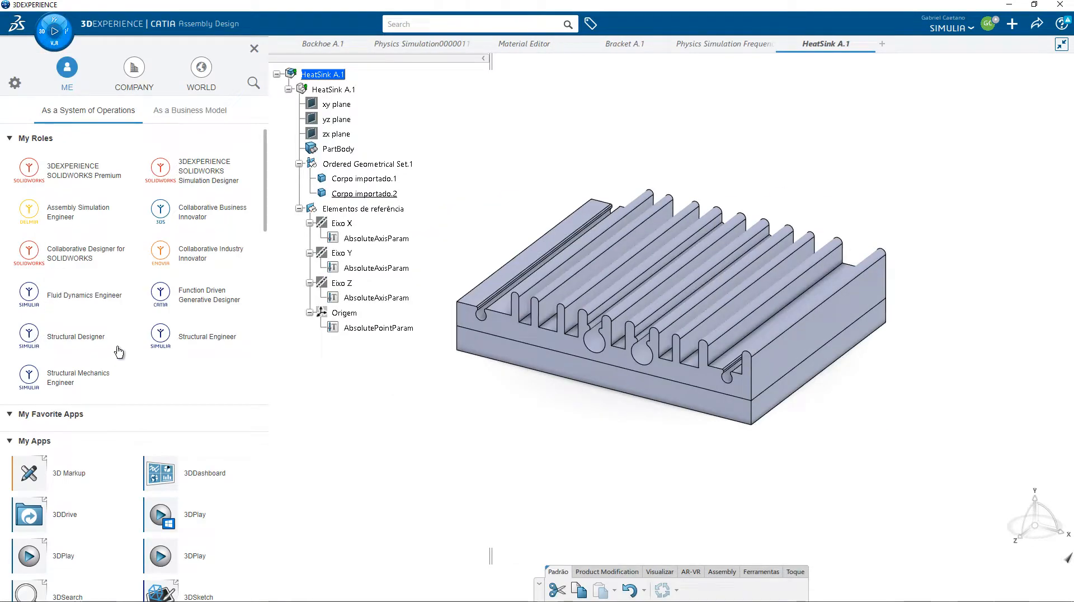
pyautogui.click(98, 336)
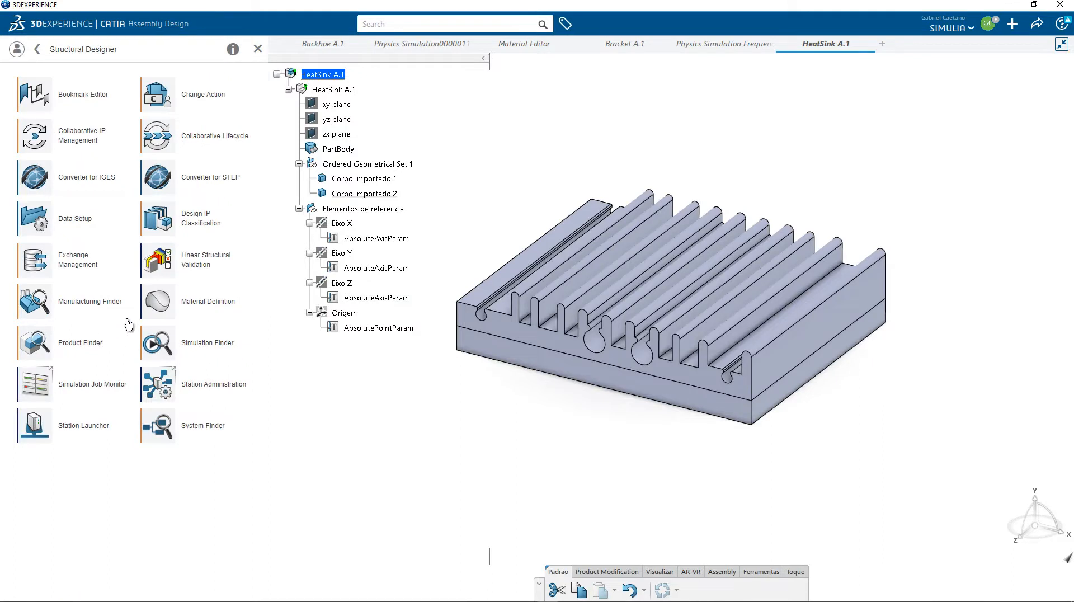
pyautogui.click(161, 261)
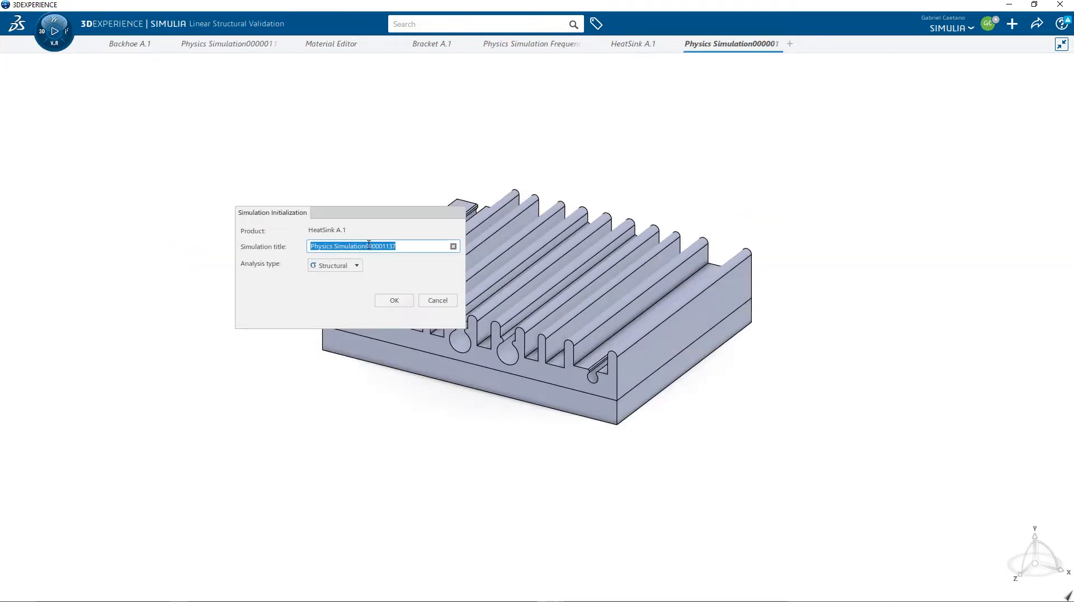
# Step: Initialize the simulation with the title Physics Simulation Termico and the Thermal analysis type
pyautogui.click(436, 247)
pyautogui.press('BackSpace')
pyautogui.press('BackSpace')
pyautogui.press('BackSpace')
pyautogui.press('BackSpace')
pyautogui.press('BackSpace')
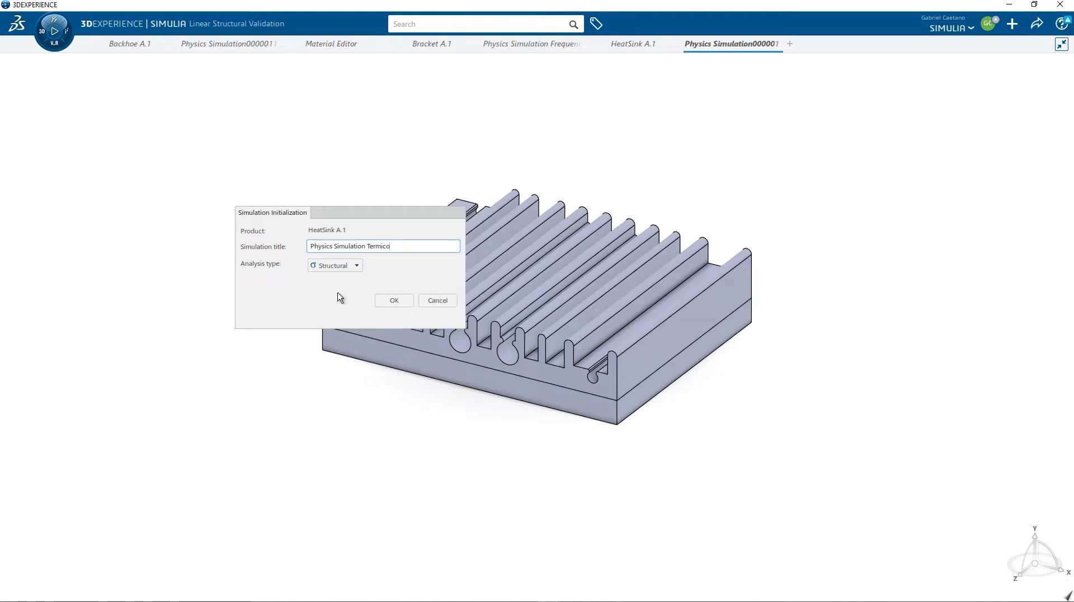
pyautogui.click(335, 265)
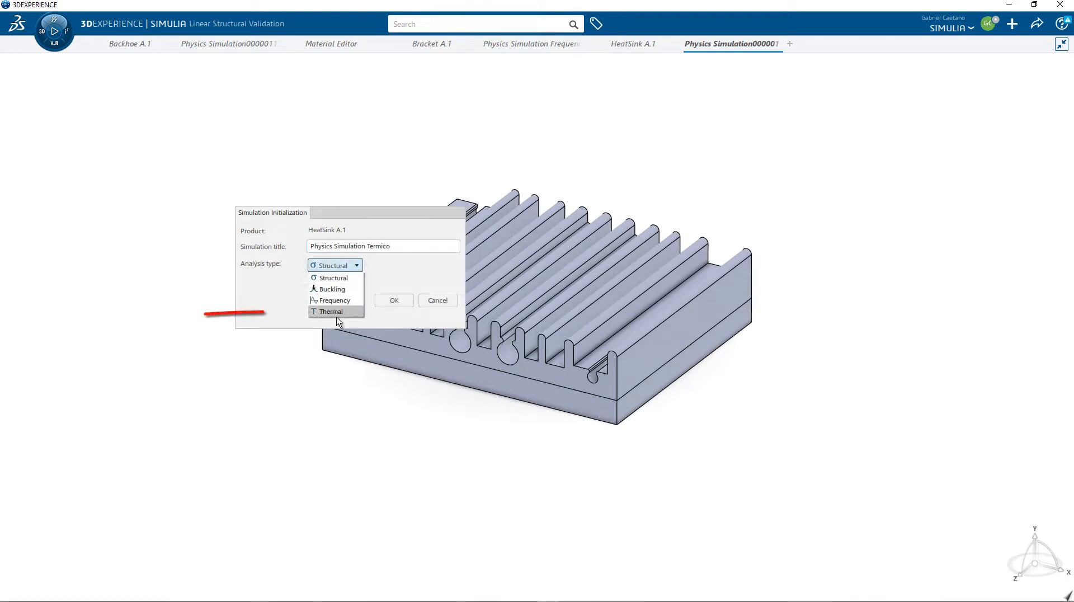
pyautogui.click(406, 300)
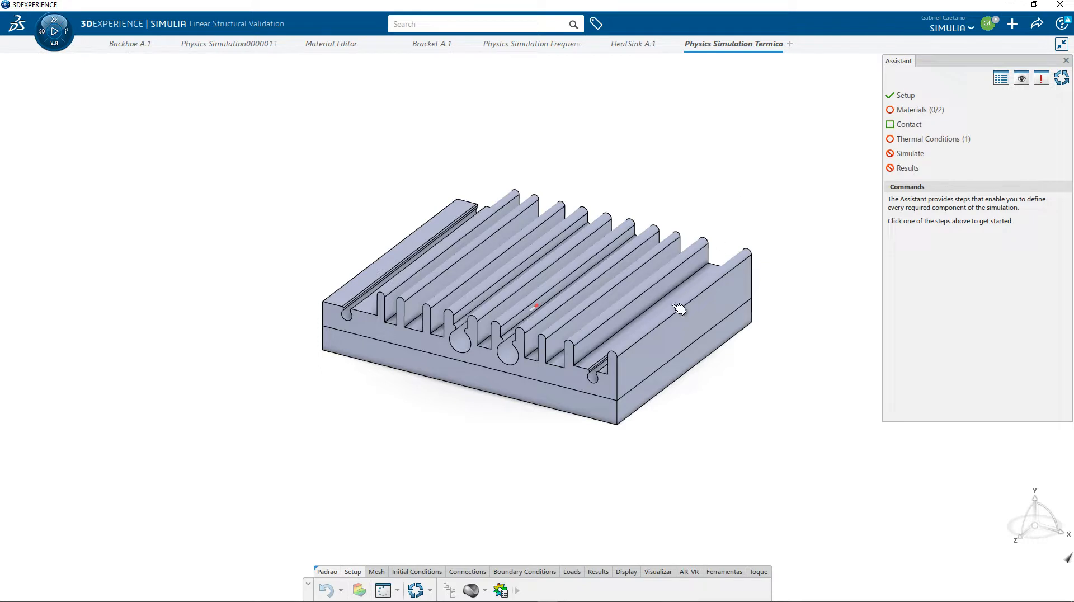
pyautogui.click(377, 571)
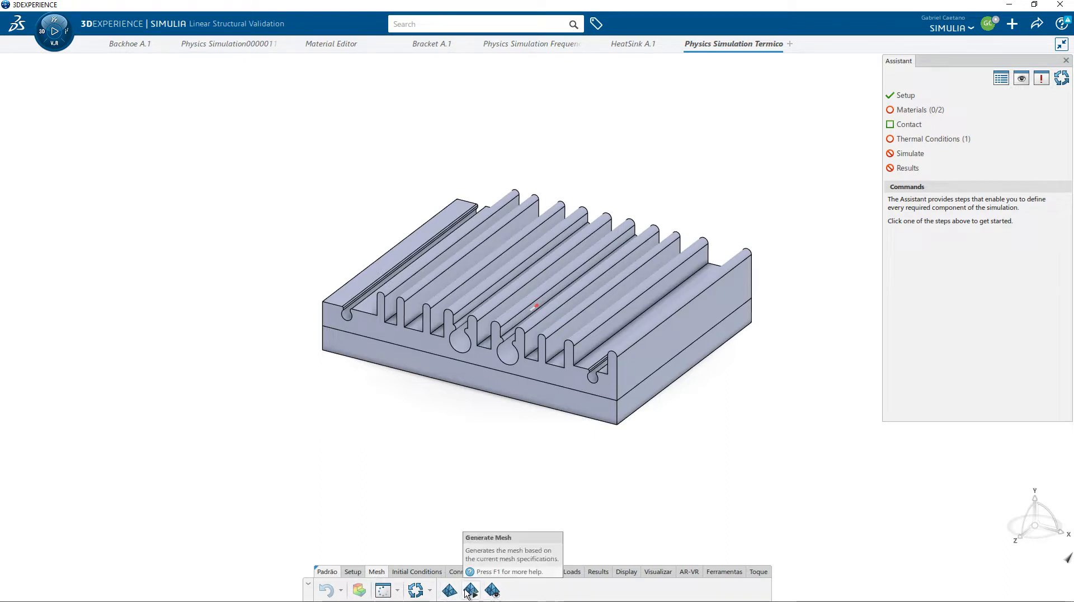
pyautogui.click(428, 572)
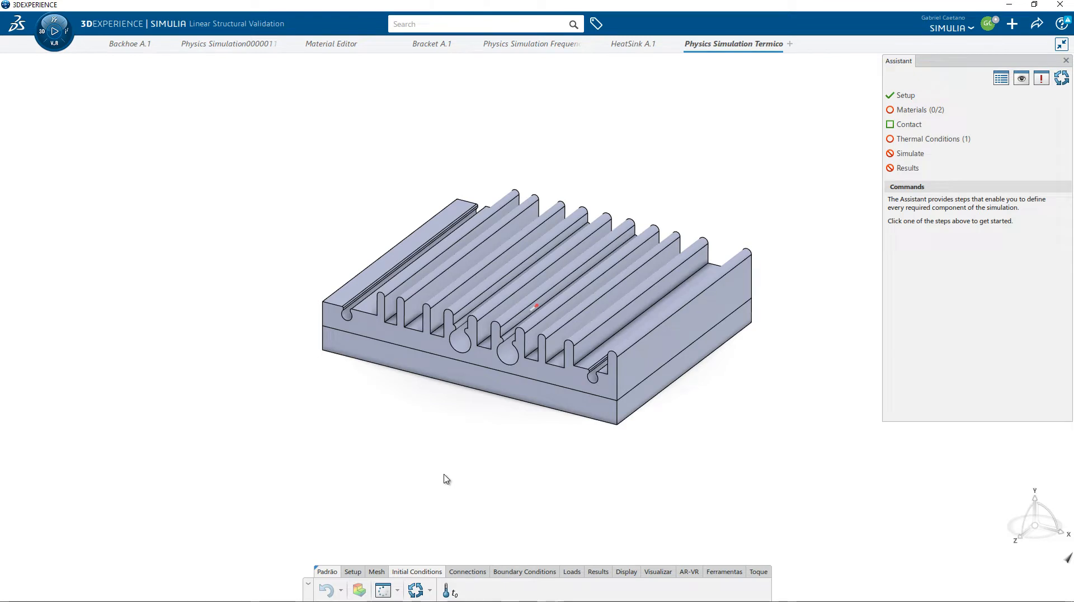
pyautogui.click(478, 572)
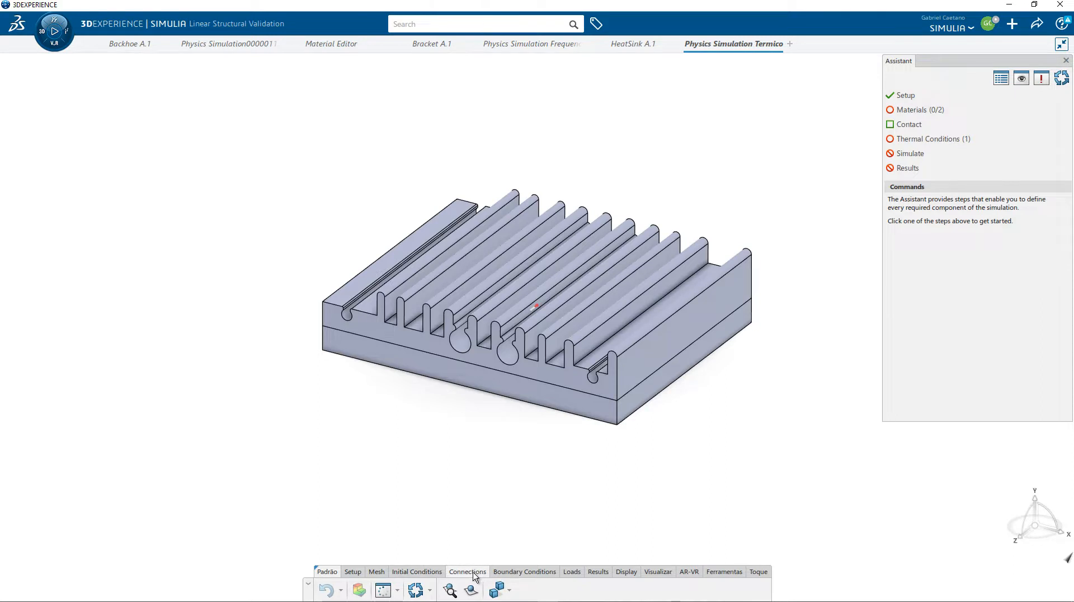
pyautogui.click(526, 572)
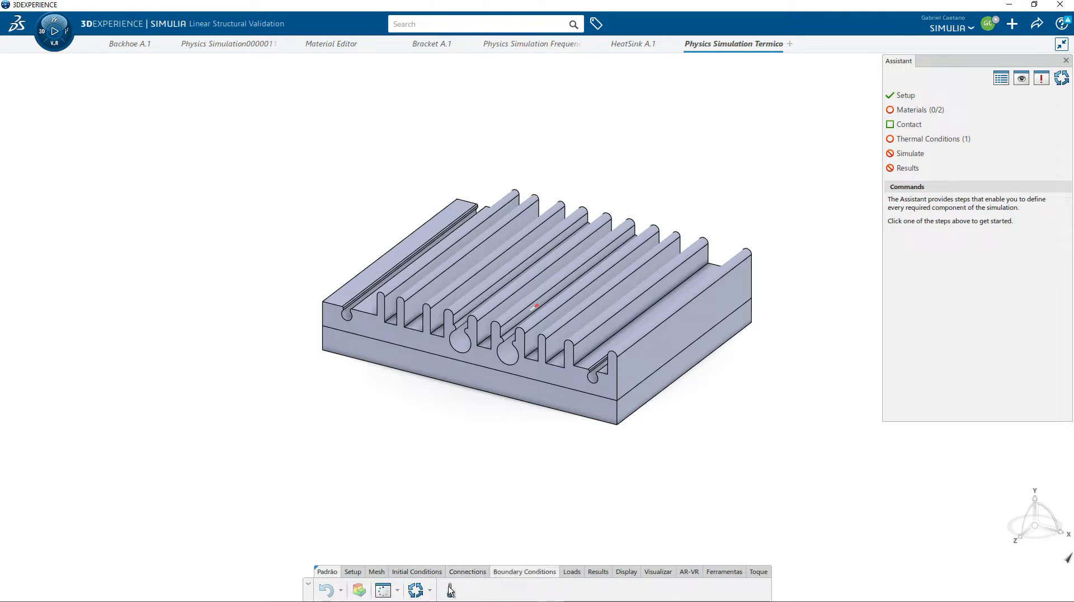
pyautogui.click(576, 572)
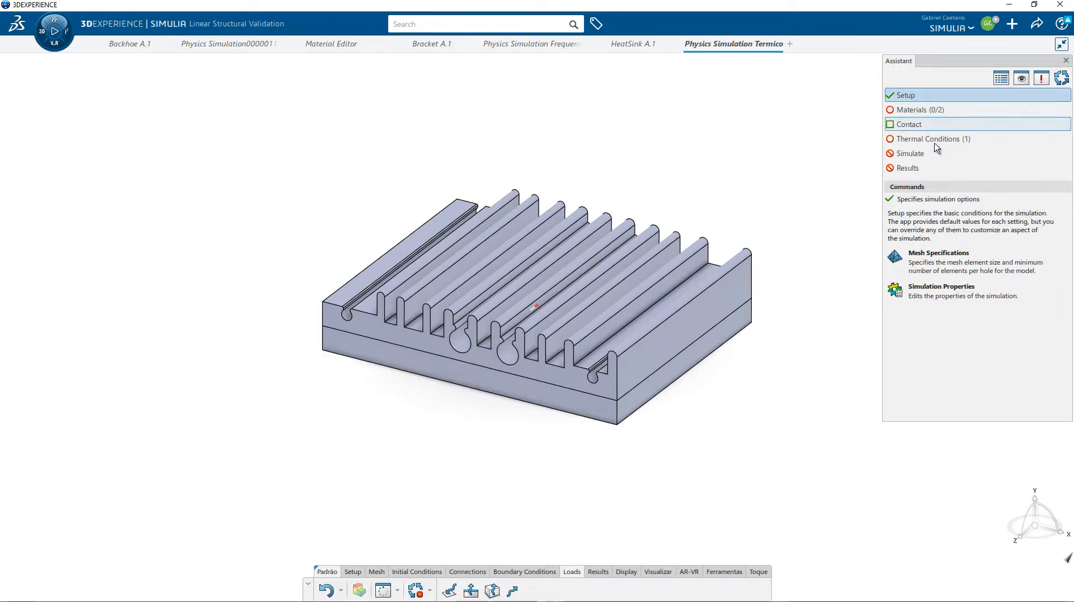
# Step: Generate the heat sink mesh with the default mesh specifications and accept it
pyautogui.click(969, 261)
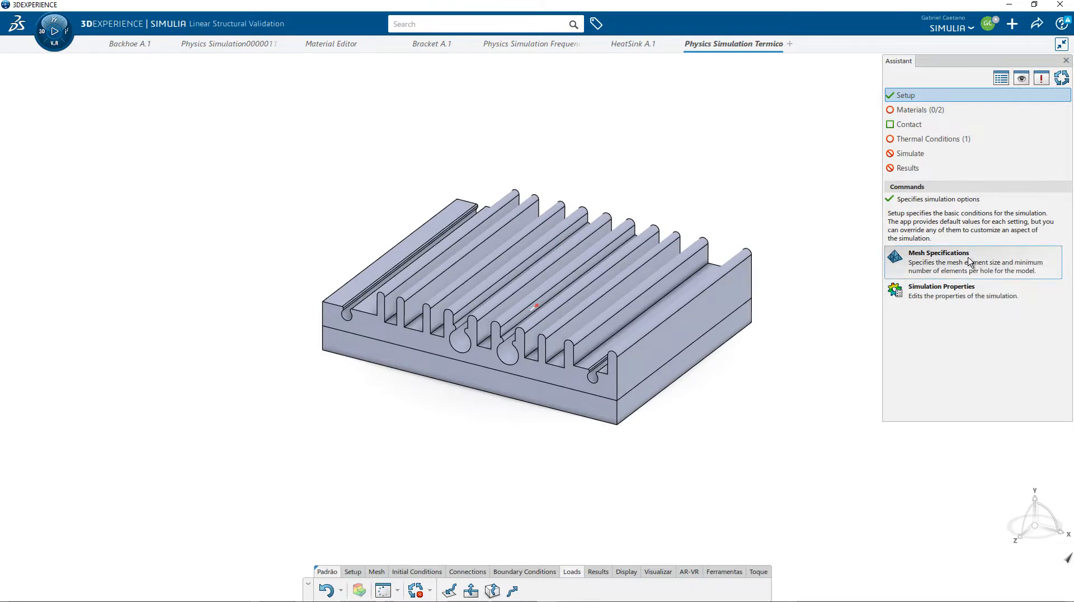
pyautogui.click(419, 84)
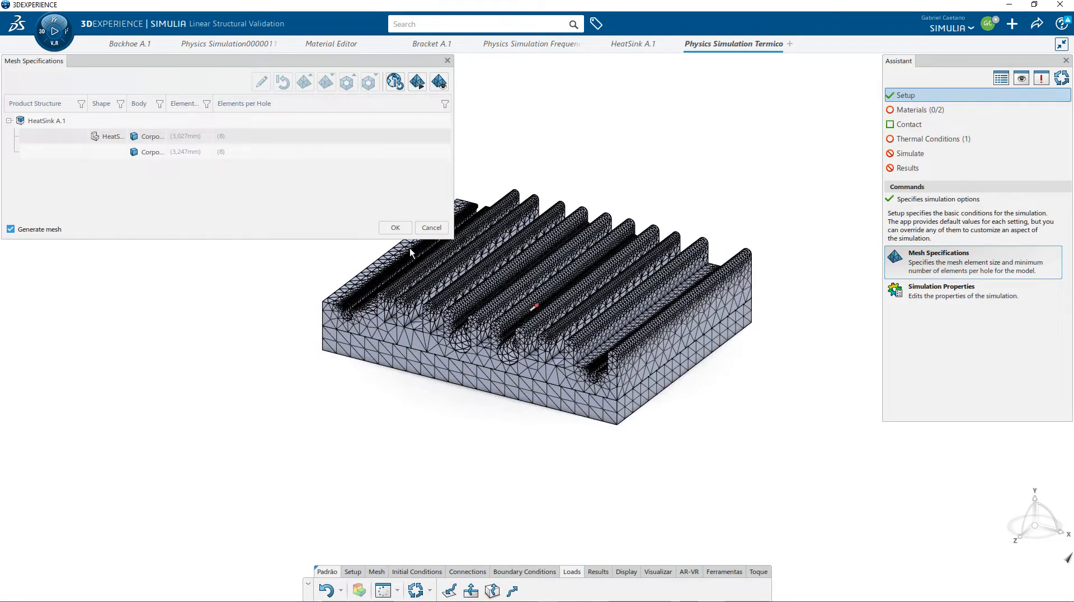
pyautogui.click(396, 227)
# Step: Set the mesh element size to 2 mm for the base plate body and 1 mm for the finned body
pyautogui.scroll(5, 487, 294)
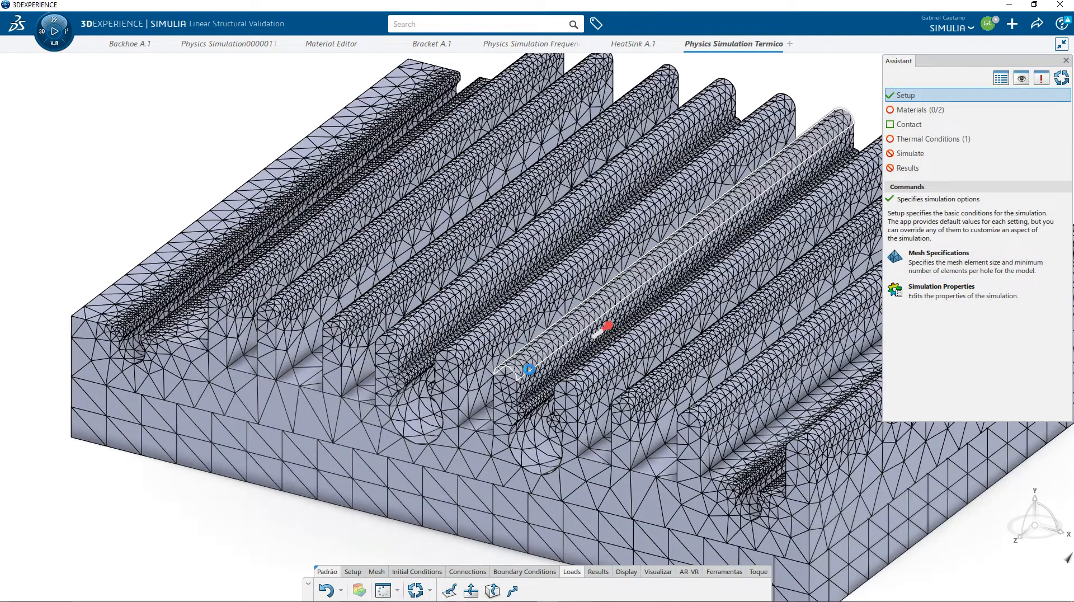
pyautogui.scroll(-5, 256, 247)
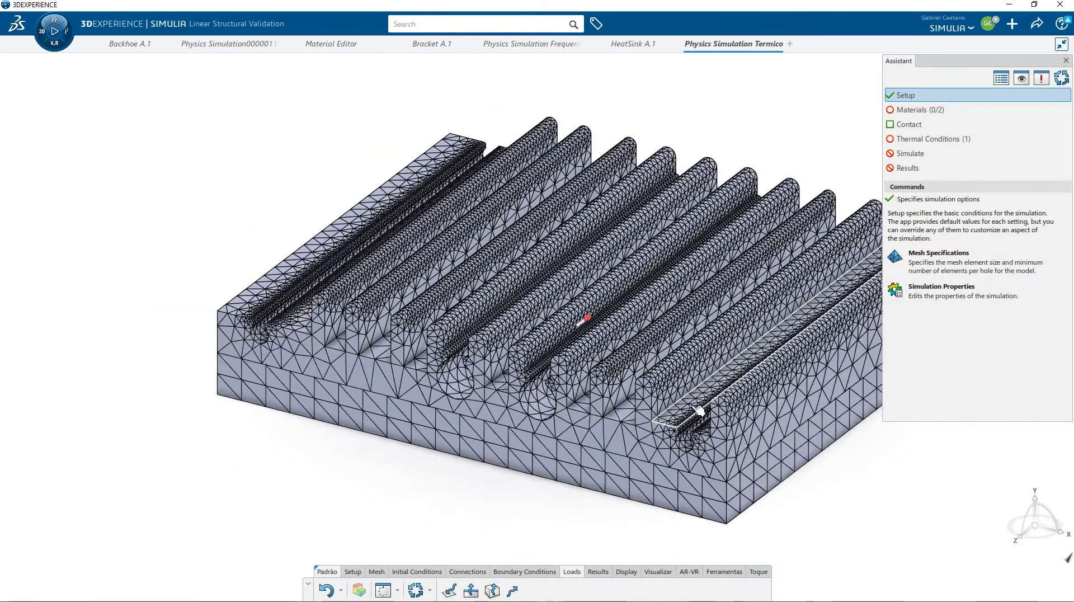
pyautogui.scroll(-2, 749, 344)
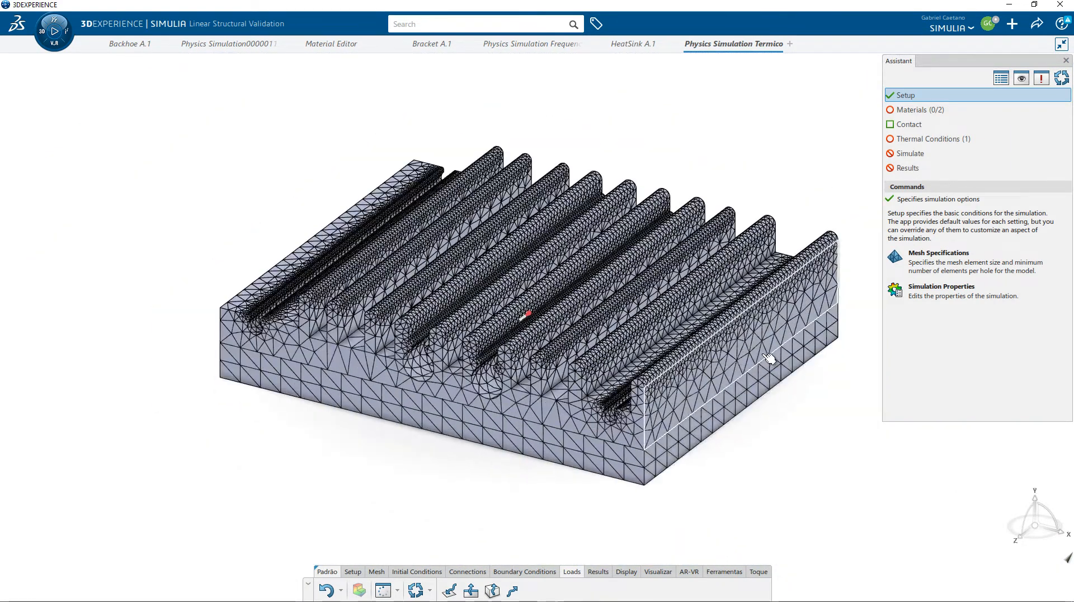
pyautogui.scroll(2, 763, 332)
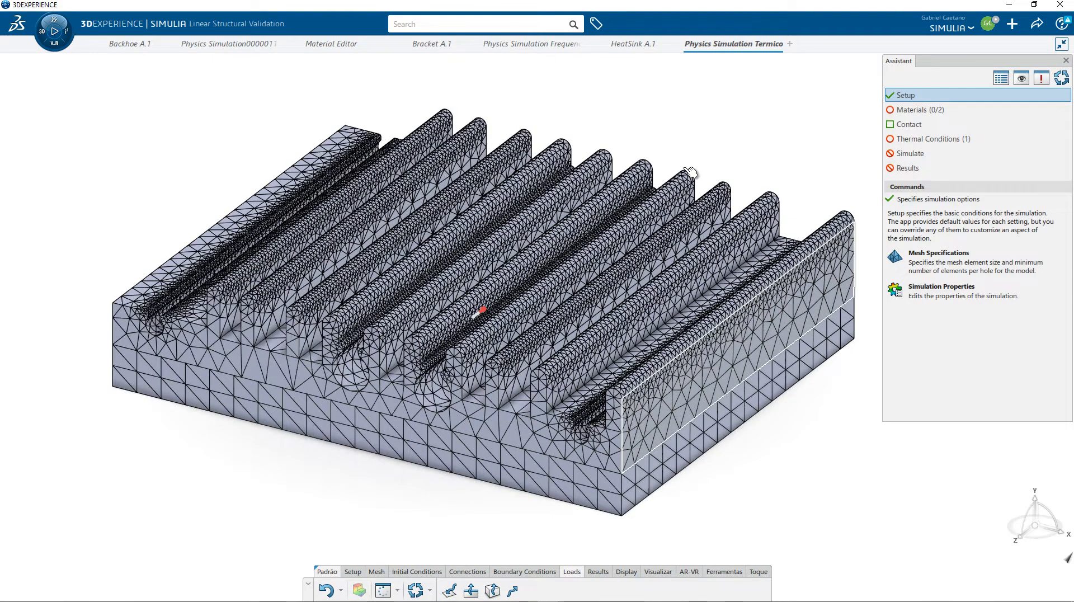
pyautogui.click(944, 273)
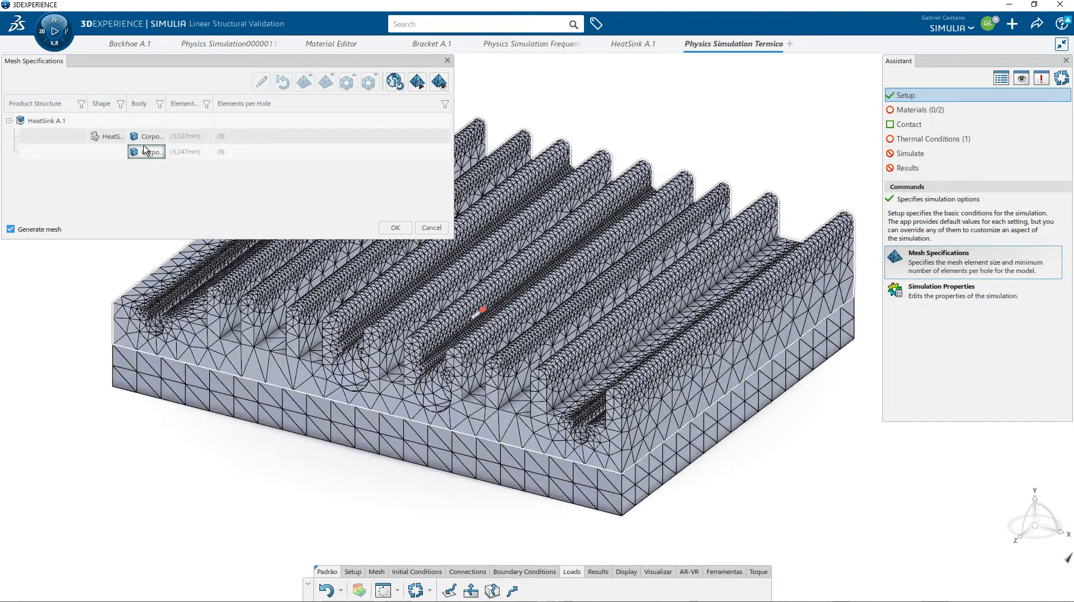
pyautogui.click(188, 137)
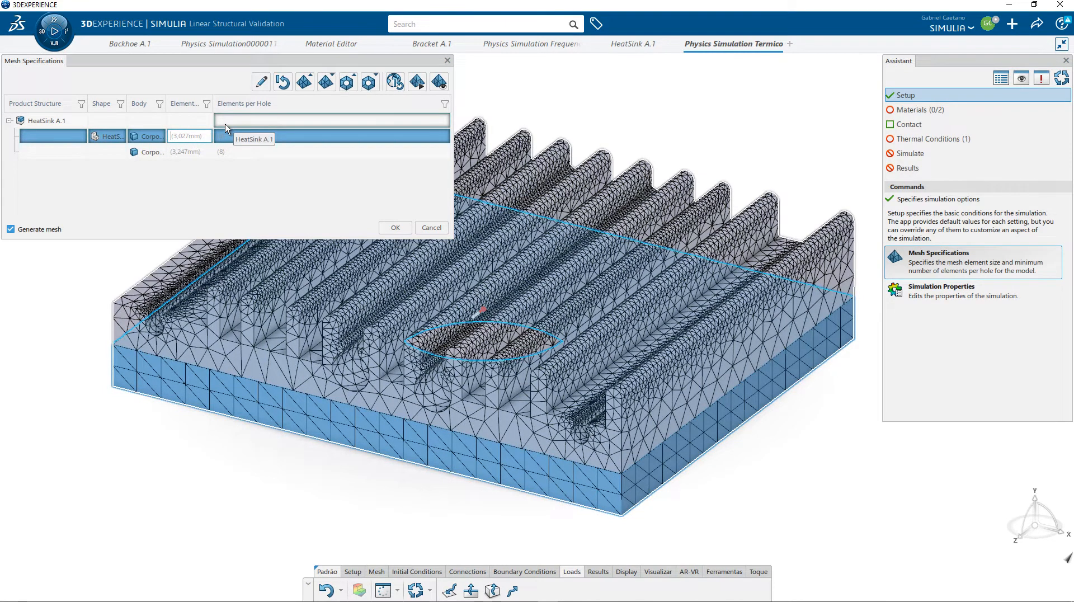
pyautogui.press('Return')
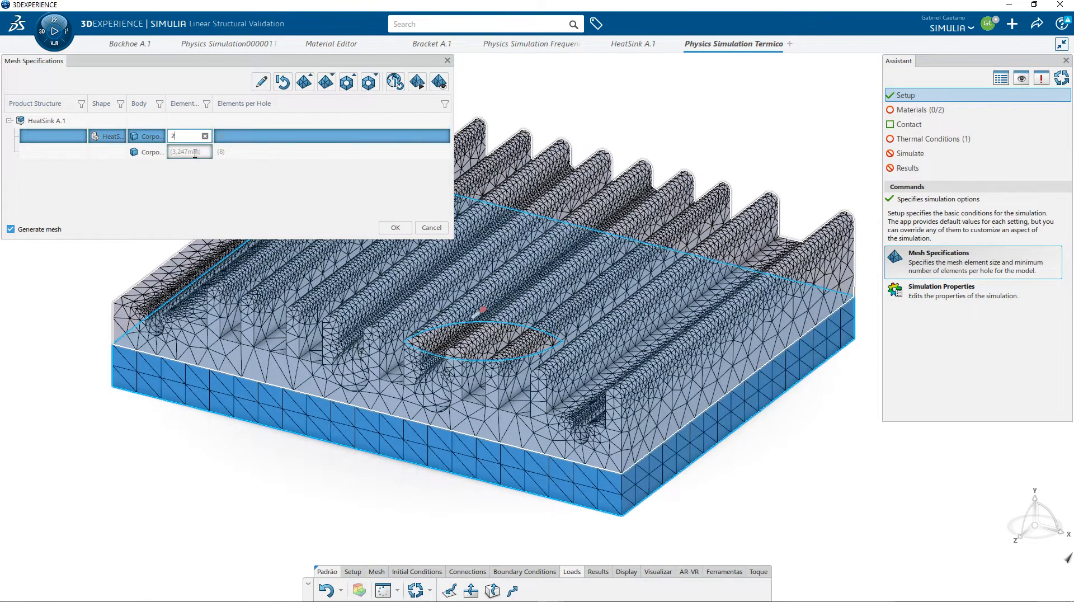
pyautogui.write('1')
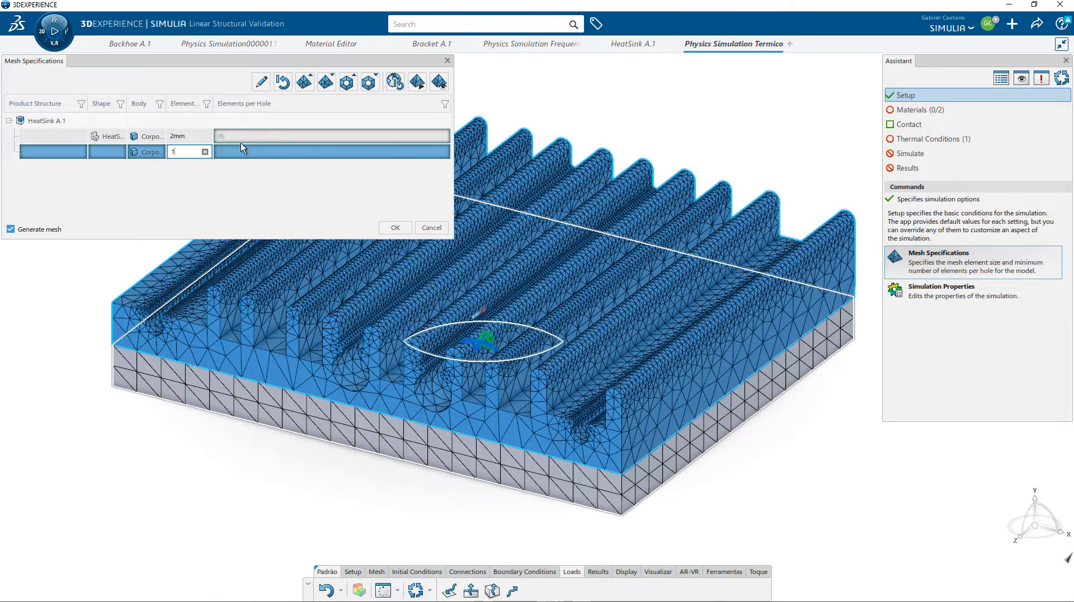
pyautogui.press('Return')
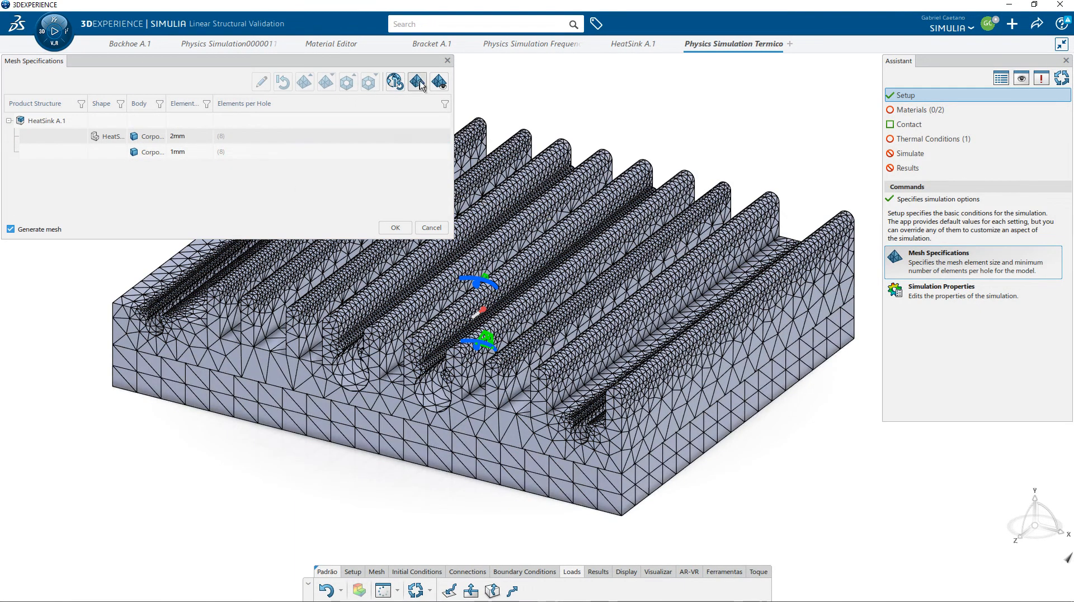
# Step: Regenerate the mesh with the new element sizes, inspect the fins up close, and accept the mesh specifications
pyautogui.click(417, 82)
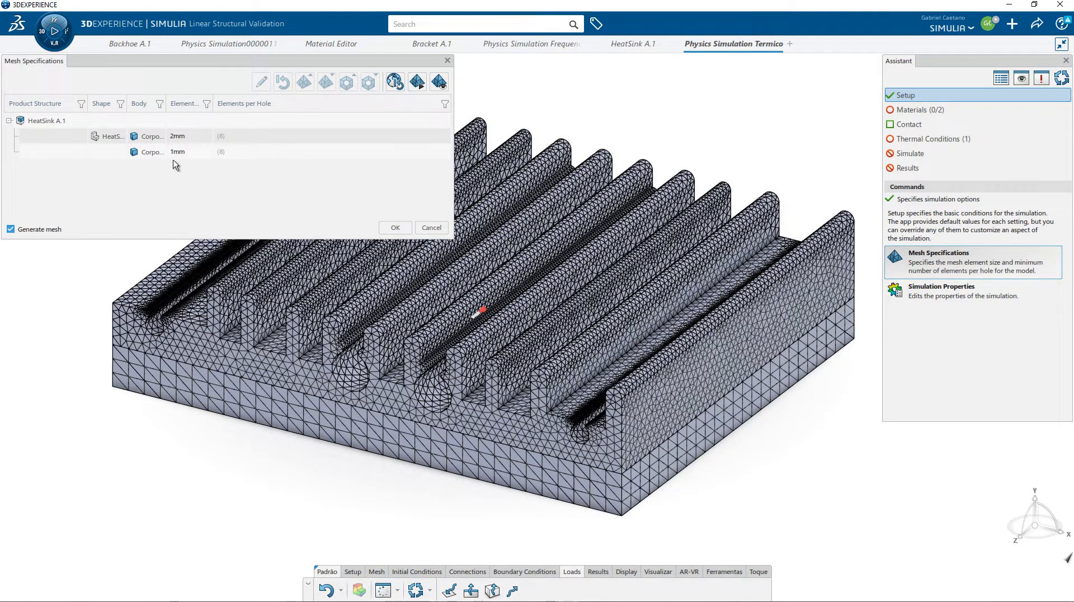
pyautogui.scroll(10, 162, 333)
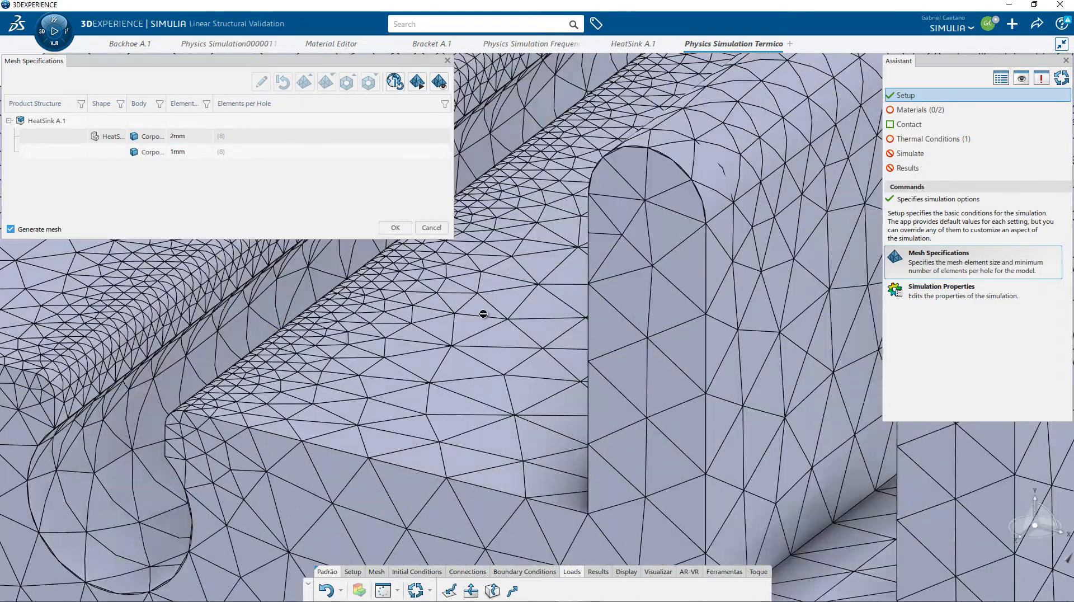
pyautogui.scroll(-5, 665, 271)
pyautogui.scroll(-10, 667, 283)
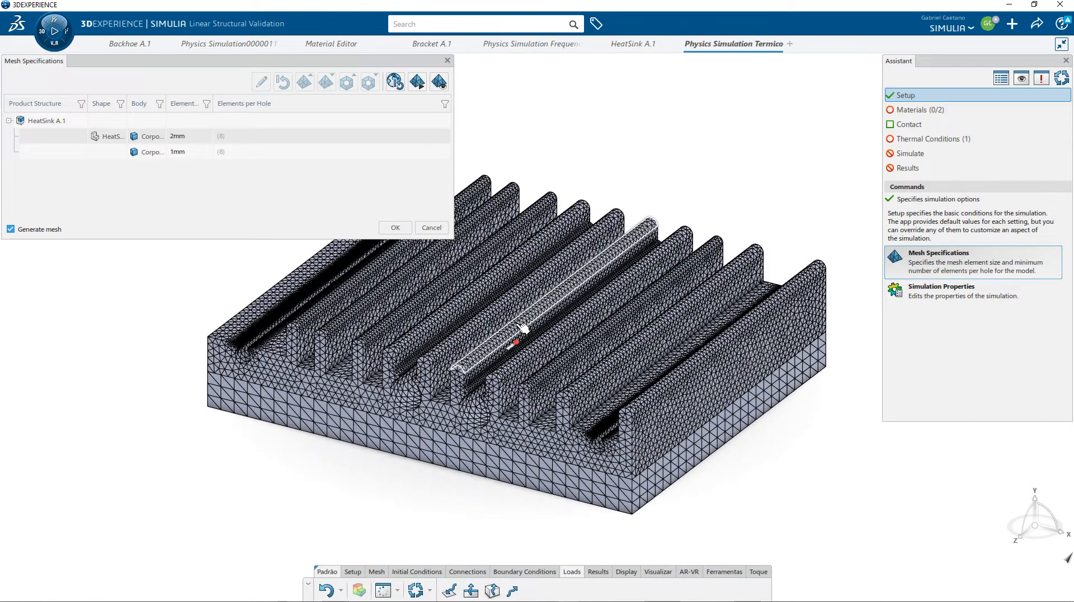
pyautogui.scroll(3, 505, 333)
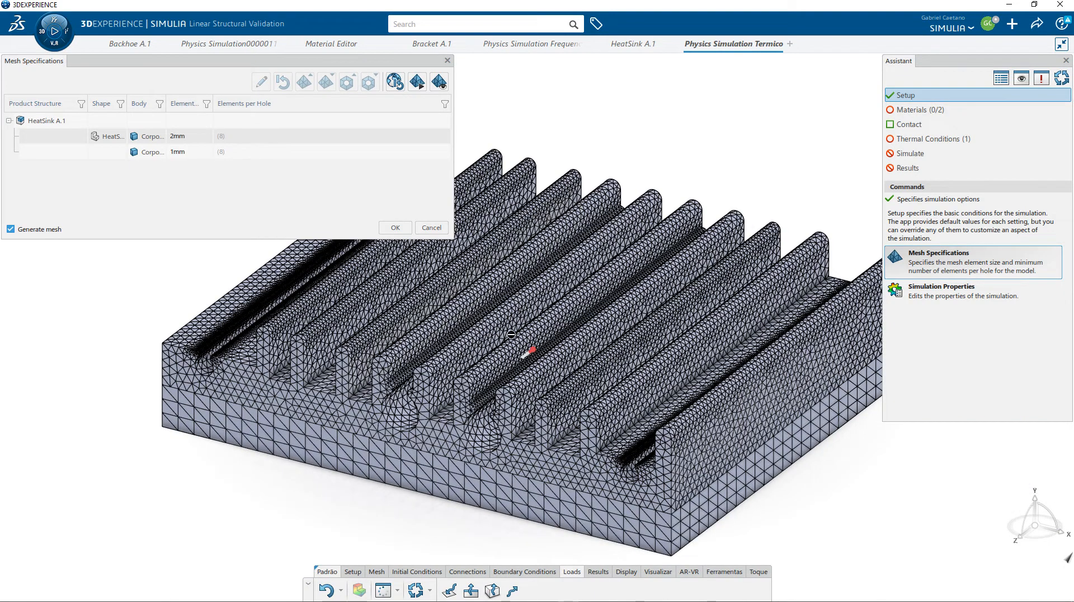
pyautogui.click(394, 228)
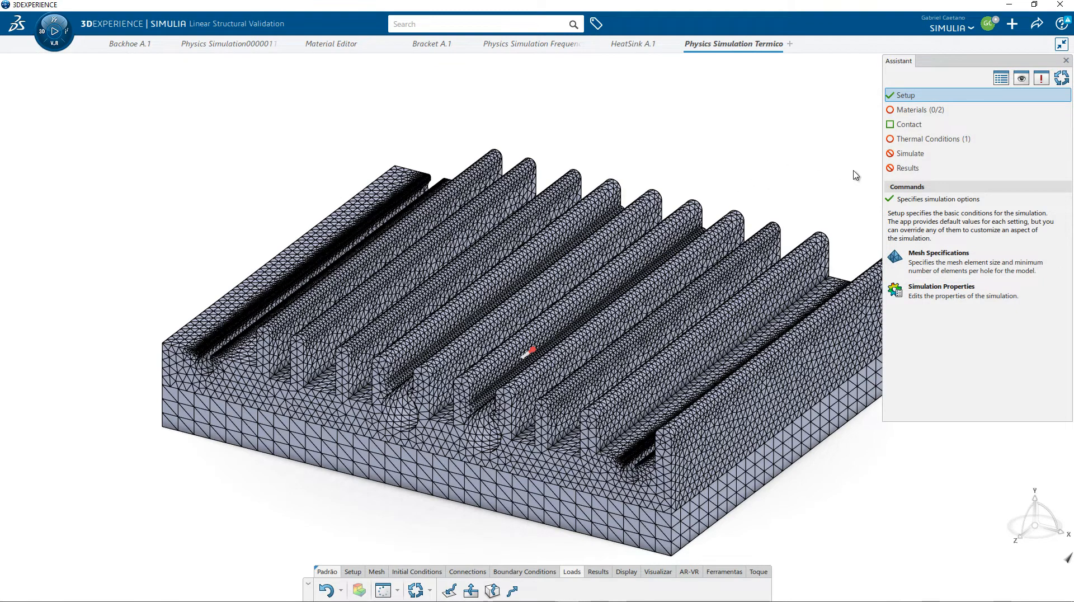
# Step: Apply the GK-U23_Mat_ 1060 Alloy from the Aluminium Alloys family to the heat sink
pyautogui.click(920, 109)
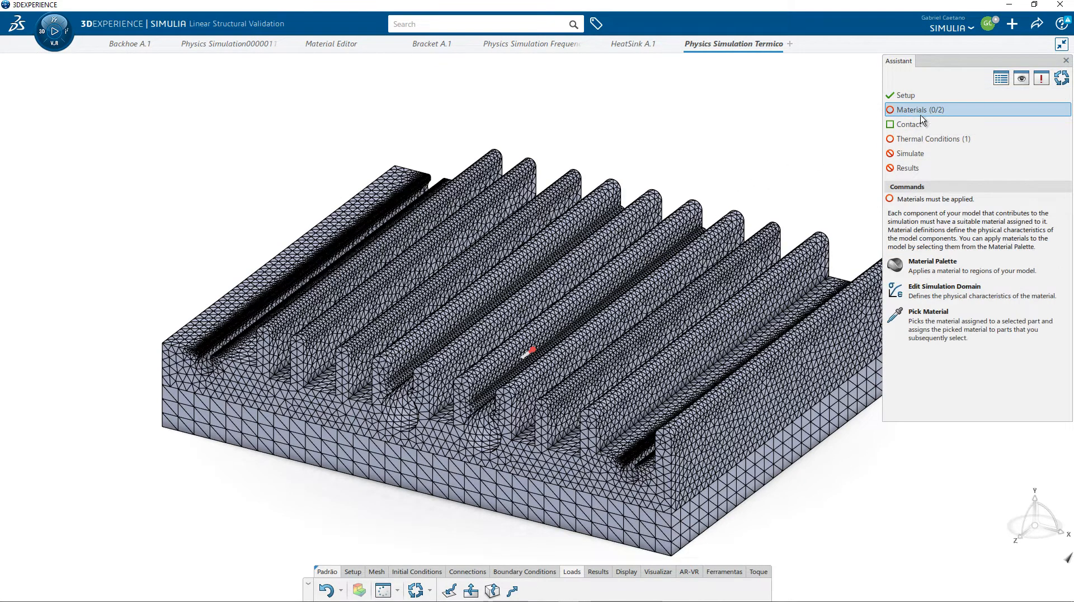
pyautogui.click(948, 270)
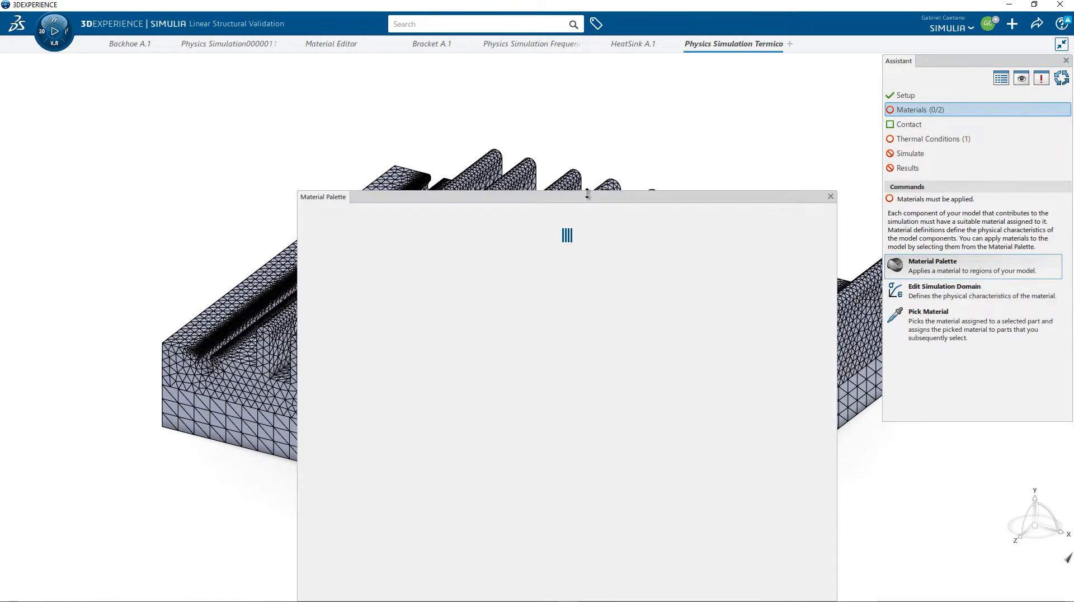
pyautogui.moveTo(587, 192); pyautogui.dragTo(630, 163)
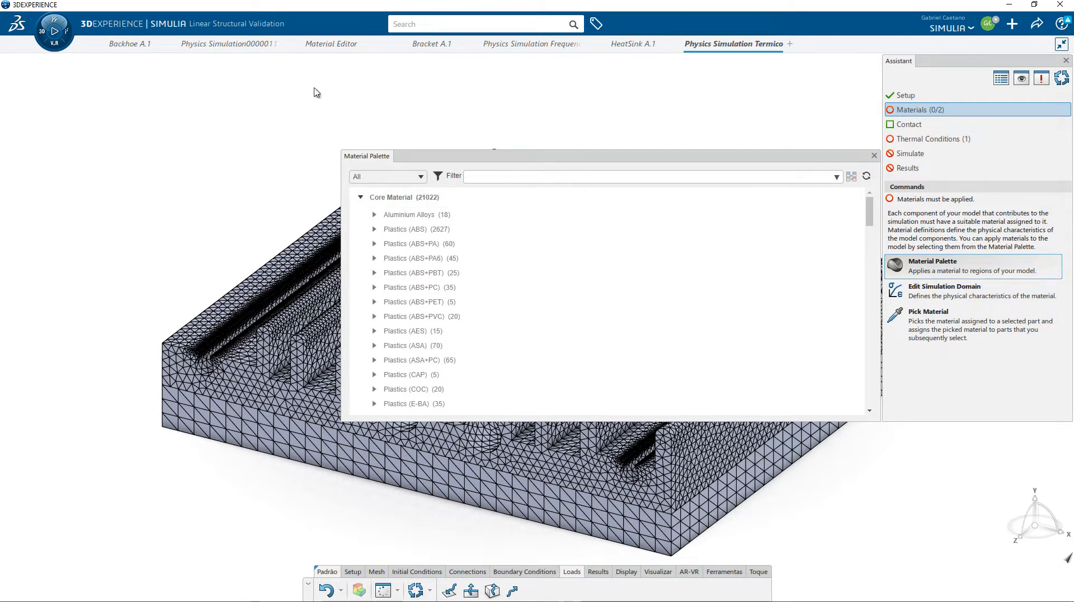
pyautogui.press('F3')
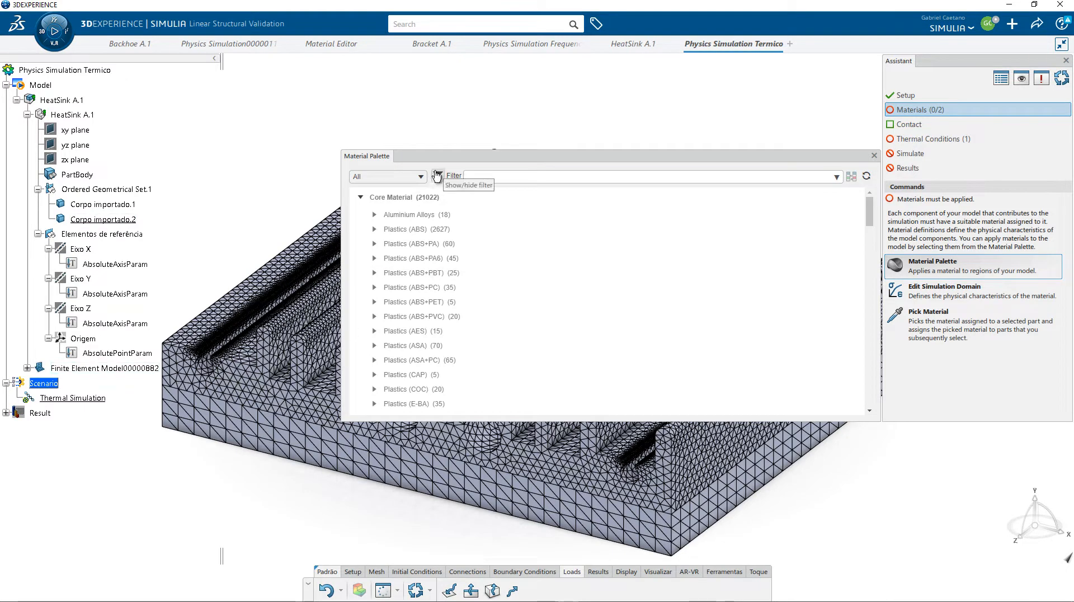
pyautogui.click(403, 214)
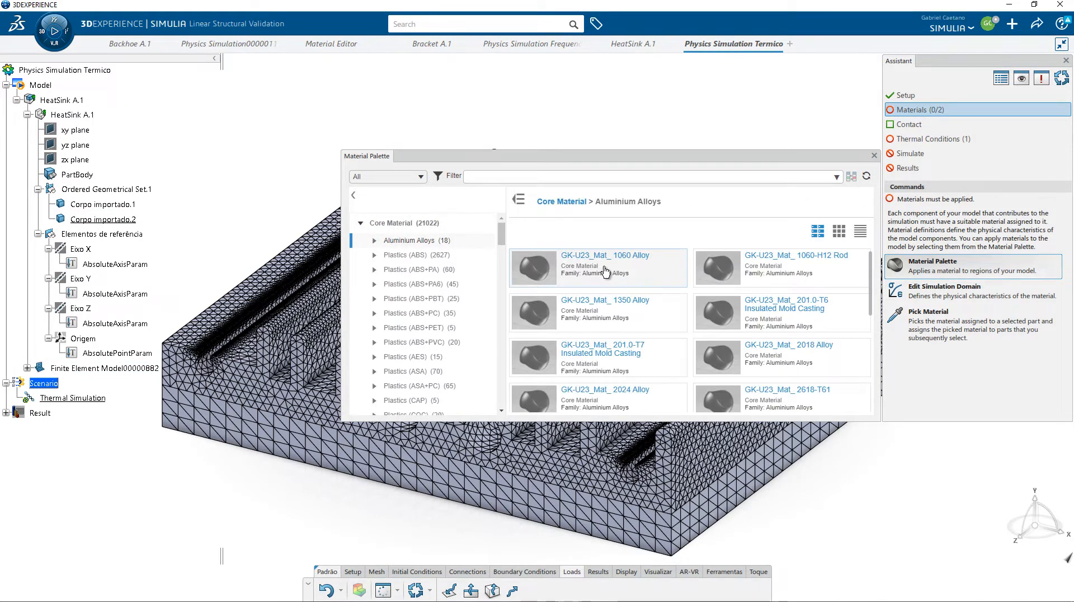
pyautogui.rightClick(606, 271)
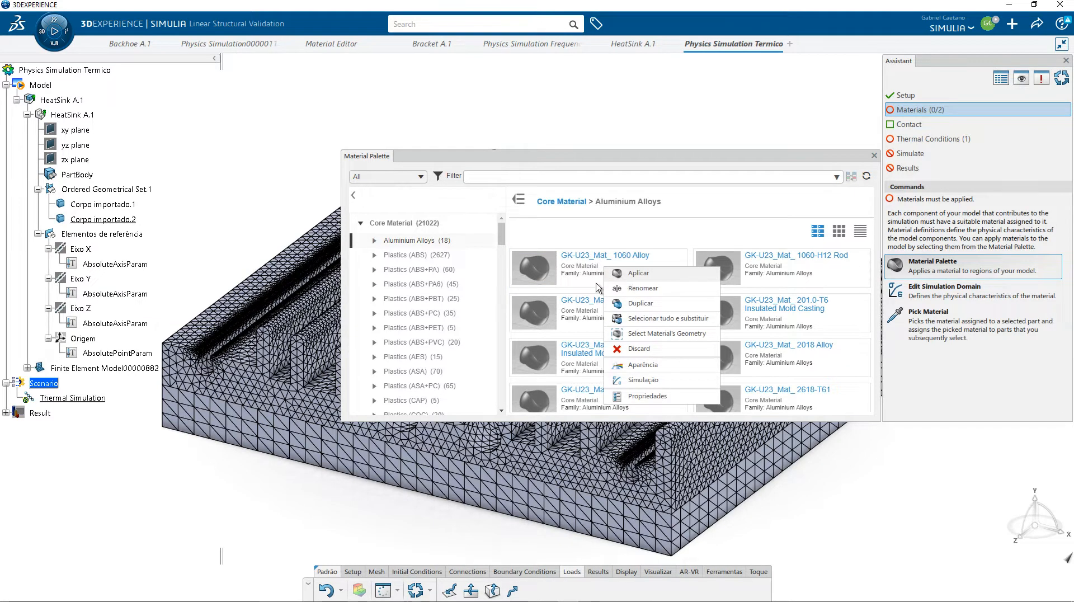
pyautogui.click(627, 274)
pyautogui.click(232, 385)
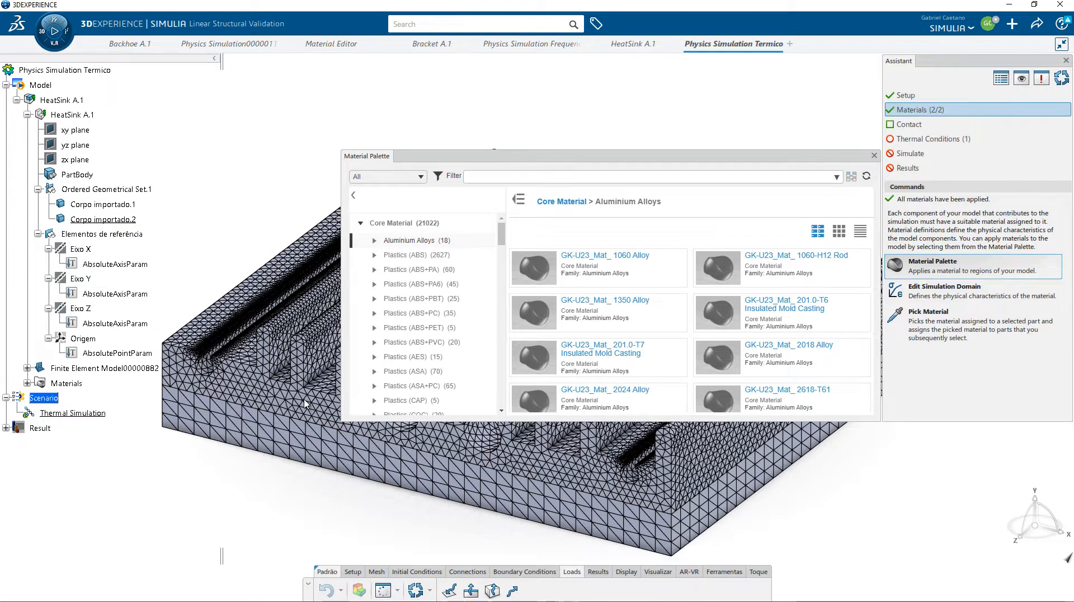
# Step: Apply the GK-U23_Mat_ Alloy Steel core material from the Steel family to the heat sink, accept it and close the material palette
pyautogui.scroll(-10, 442, 291)
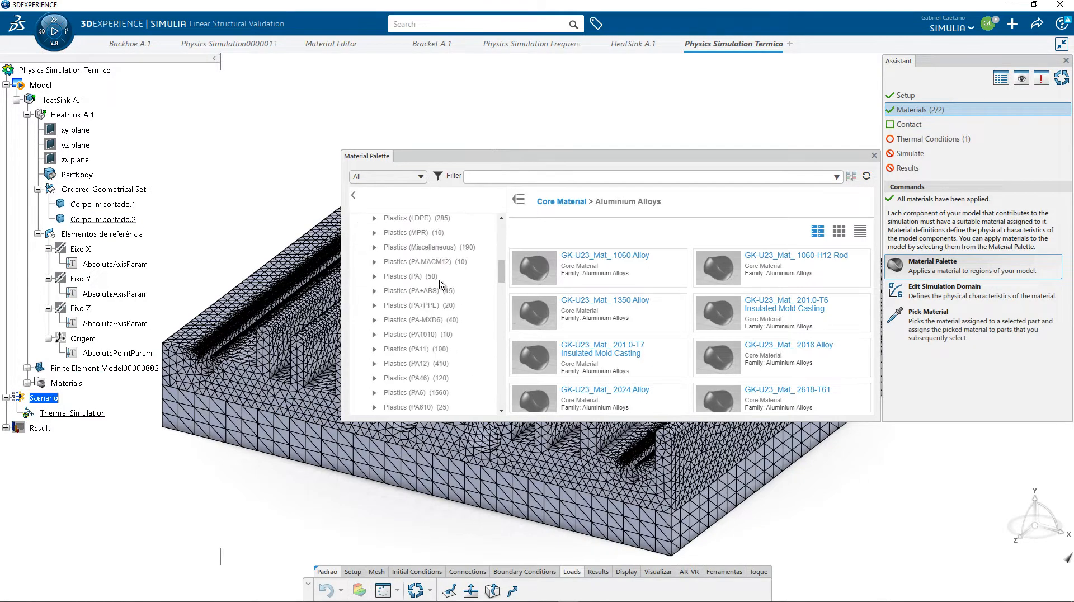
pyautogui.scroll(-10, 442, 288)
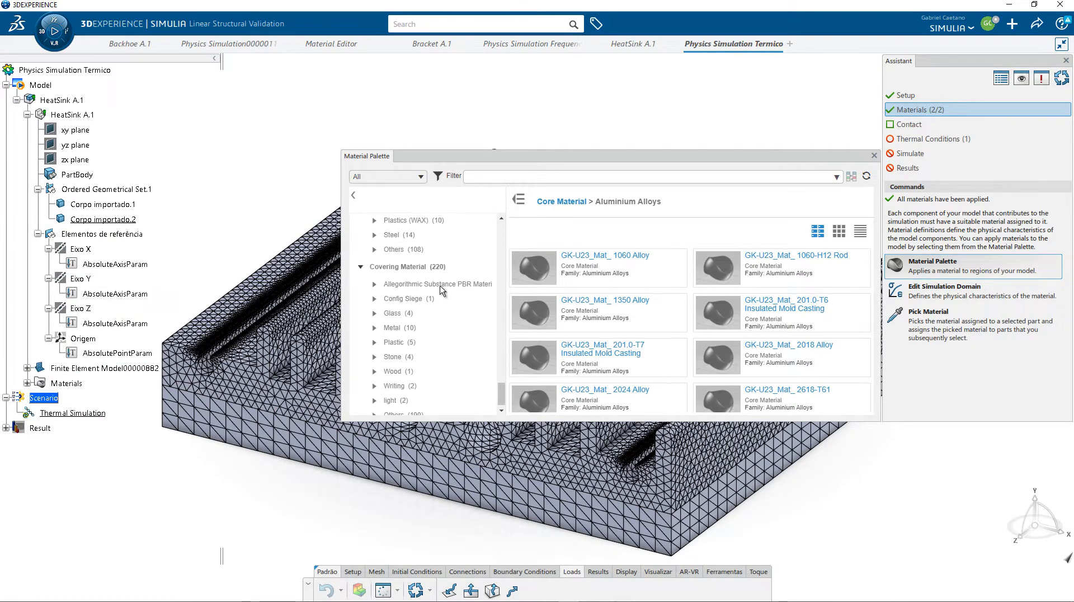
pyautogui.click(386, 236)
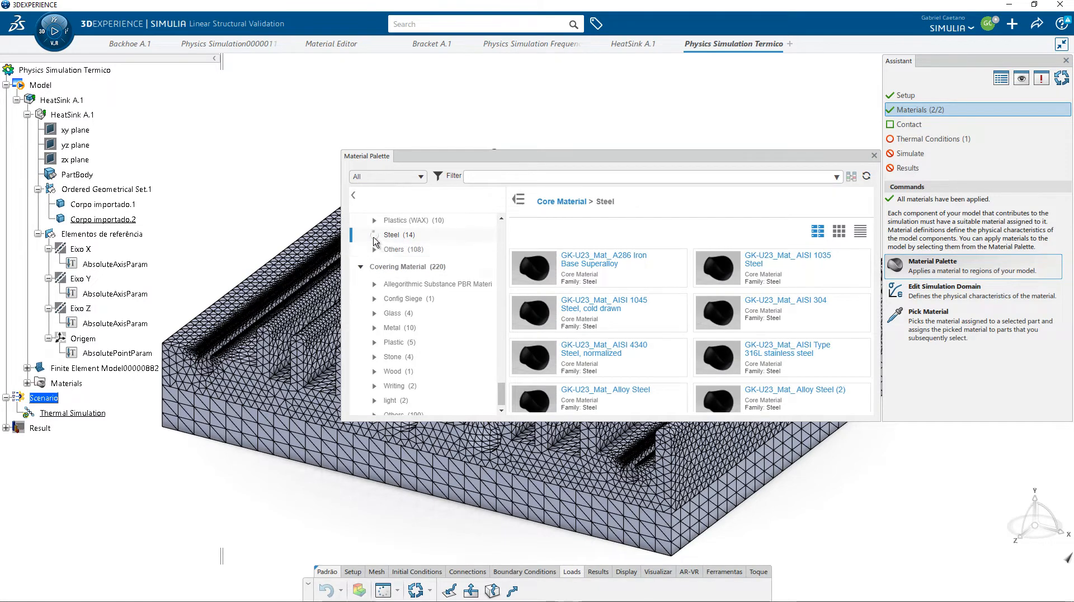
pyautogui.click(374, 235)
pyautogui.scroll(-2, 459, 274)
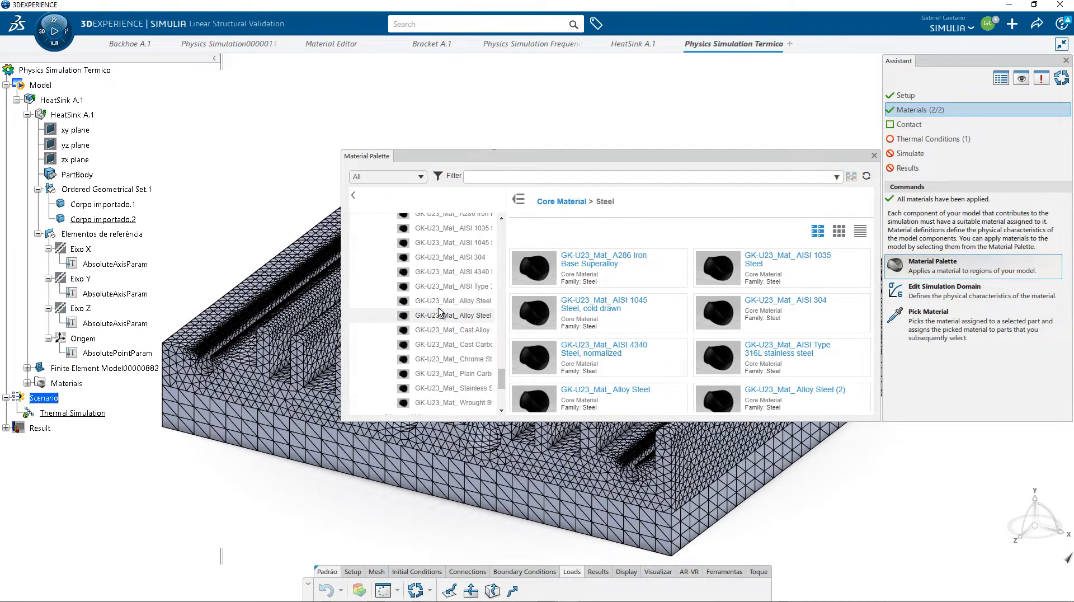
pyautogui.click(436, 305)
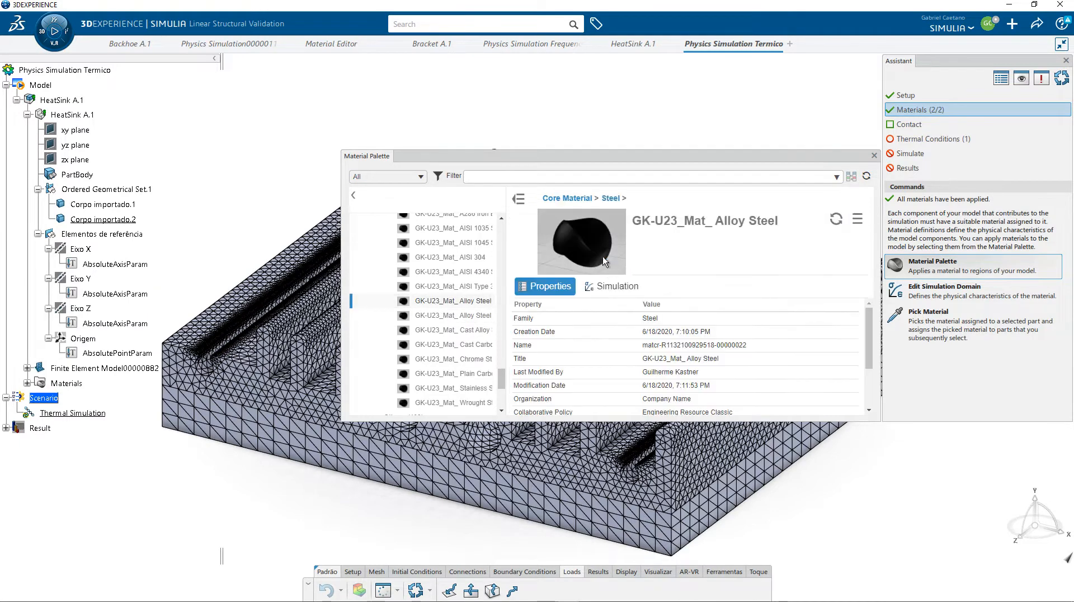
pyautogui.rightClick(593, 254)
pyautogui.click(615, 259)
pyautogui.click(324, 458)
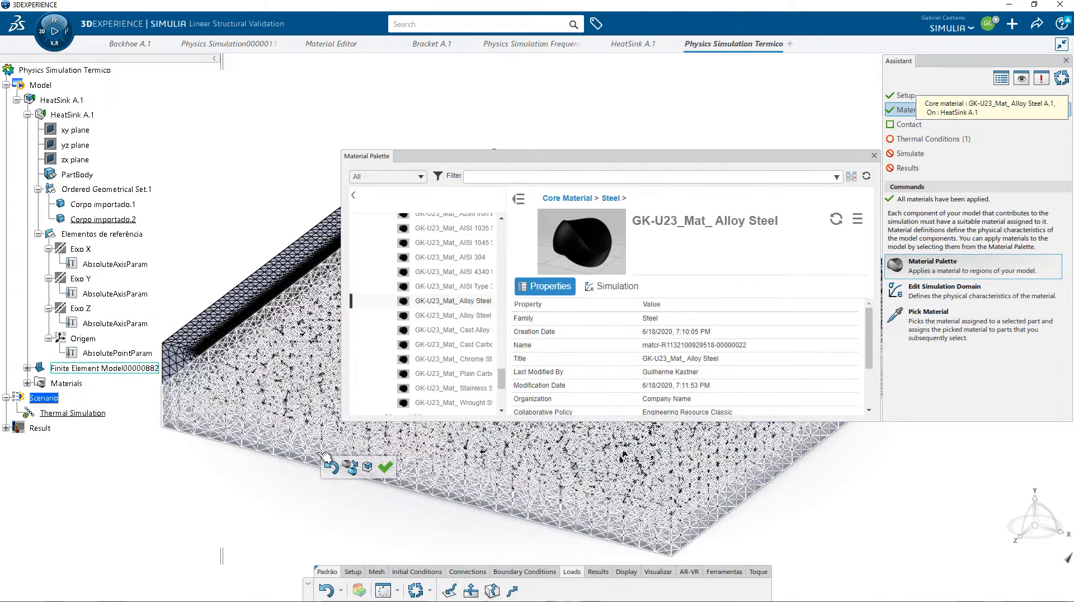
pyautogui.click(384, 466)
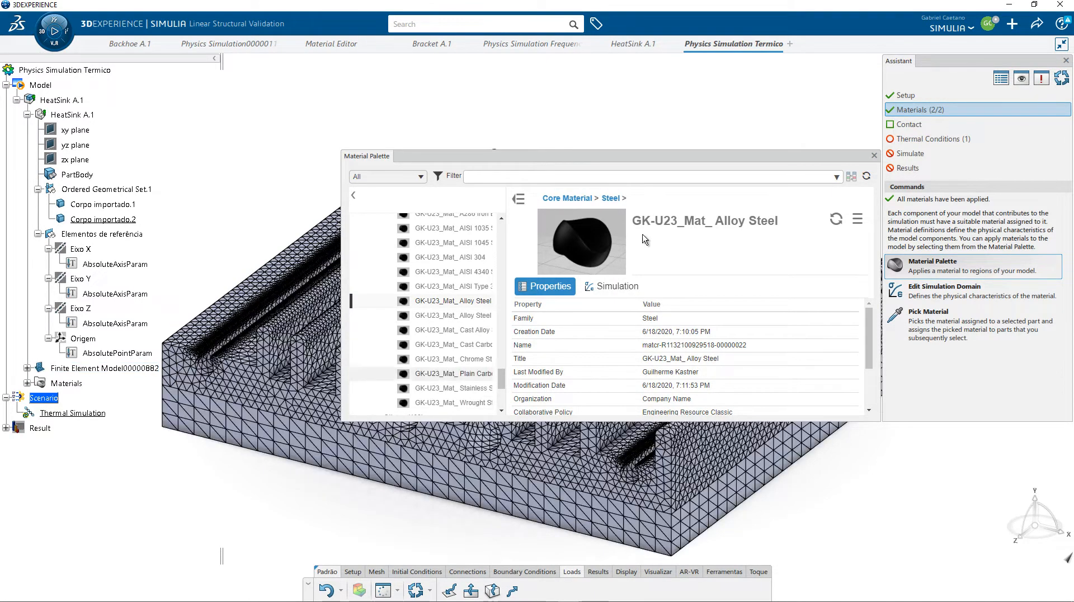
pyautogui.click(875, 156)
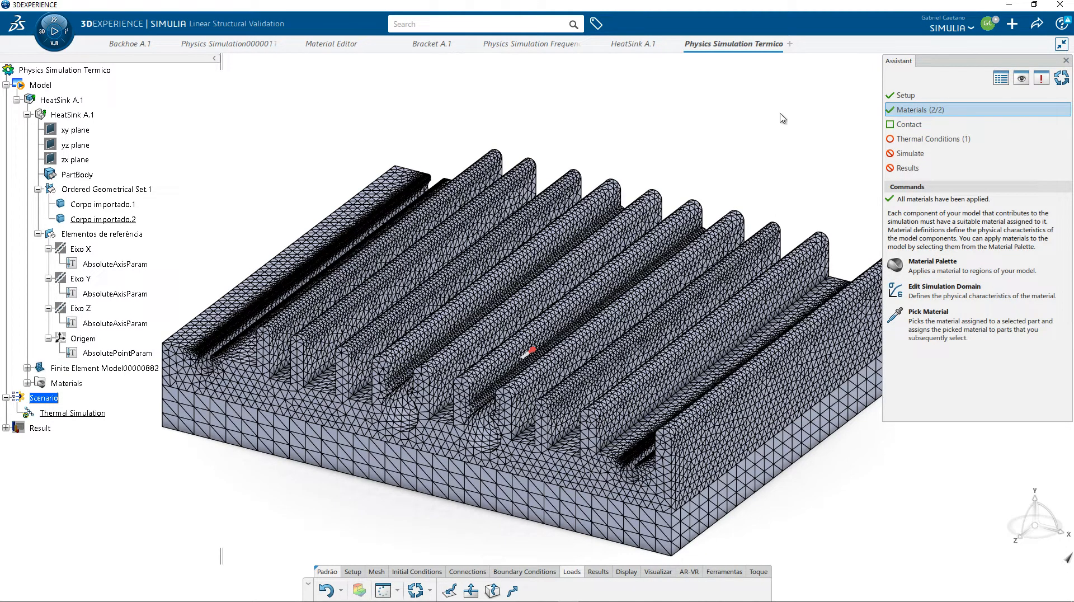
# Step: Detect contacting surface pairs across the whole model, highlight the surface contact between the two bodies, and create it
pyautogui.click(898, 126)
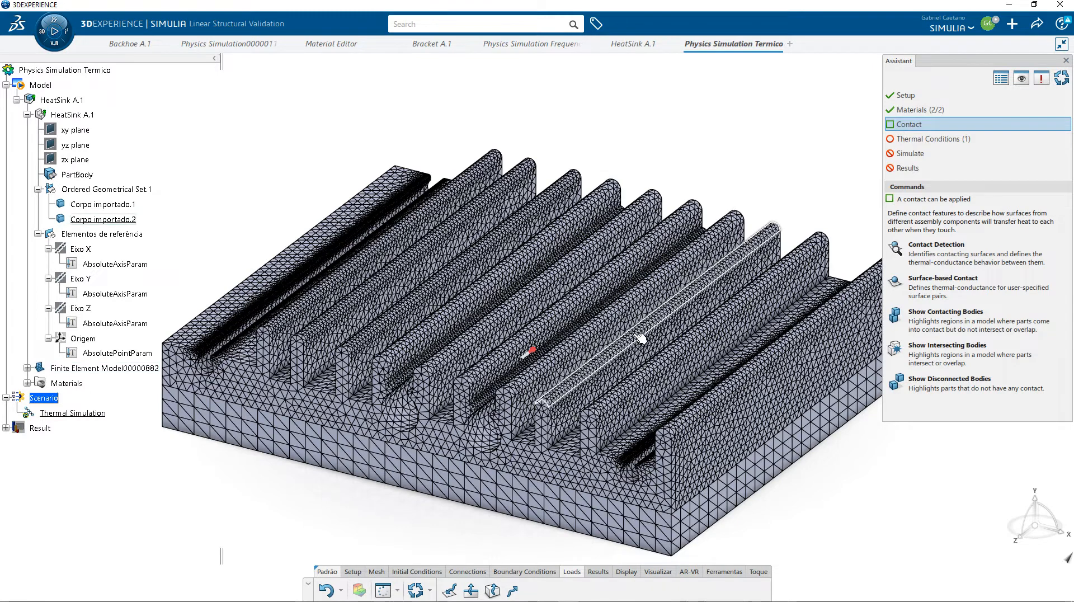
pyautogui.scroll(-1, 638, 331)
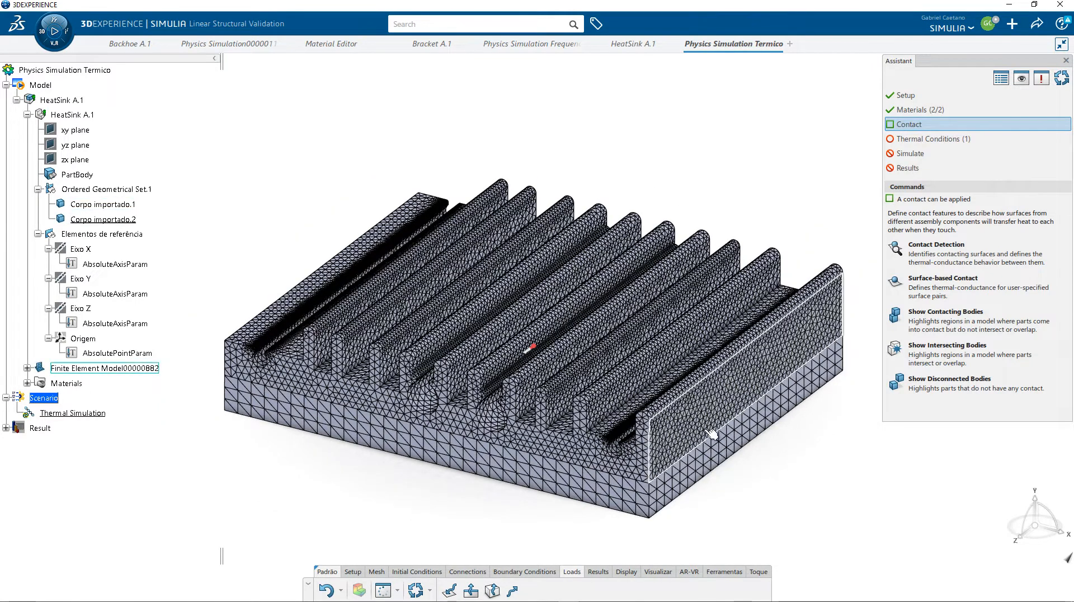
pyautogui.click(964, 253)
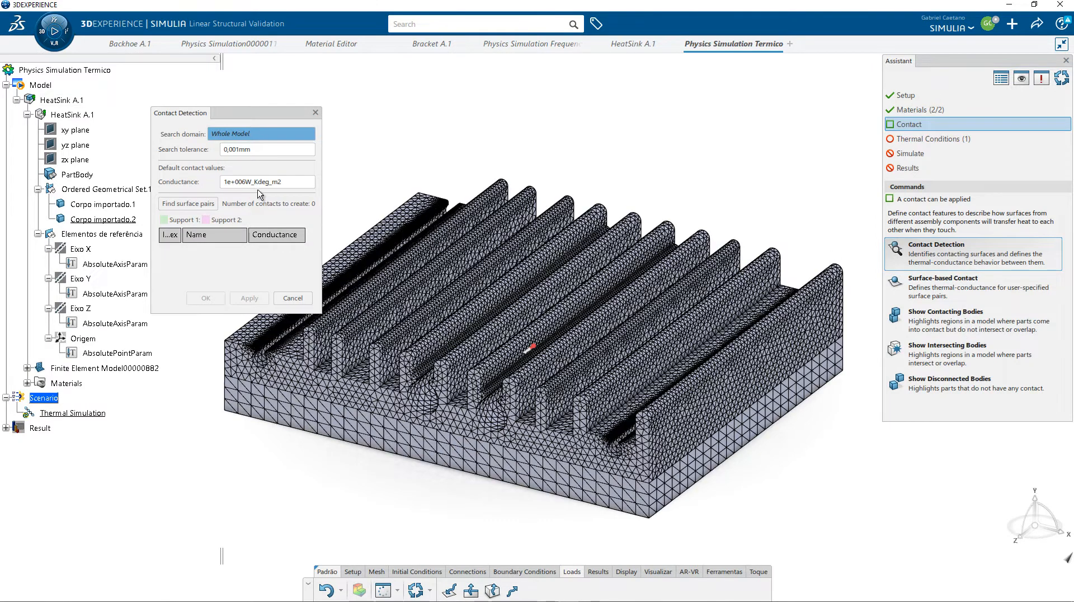
pyautogui.click(208, 204)
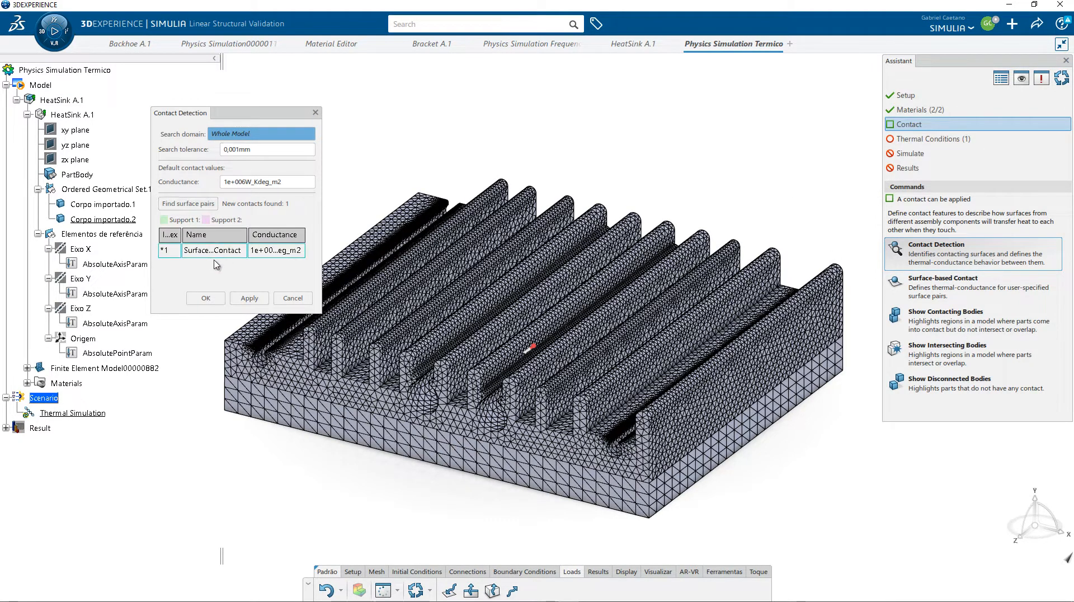
pyautogui.click(219, 251)
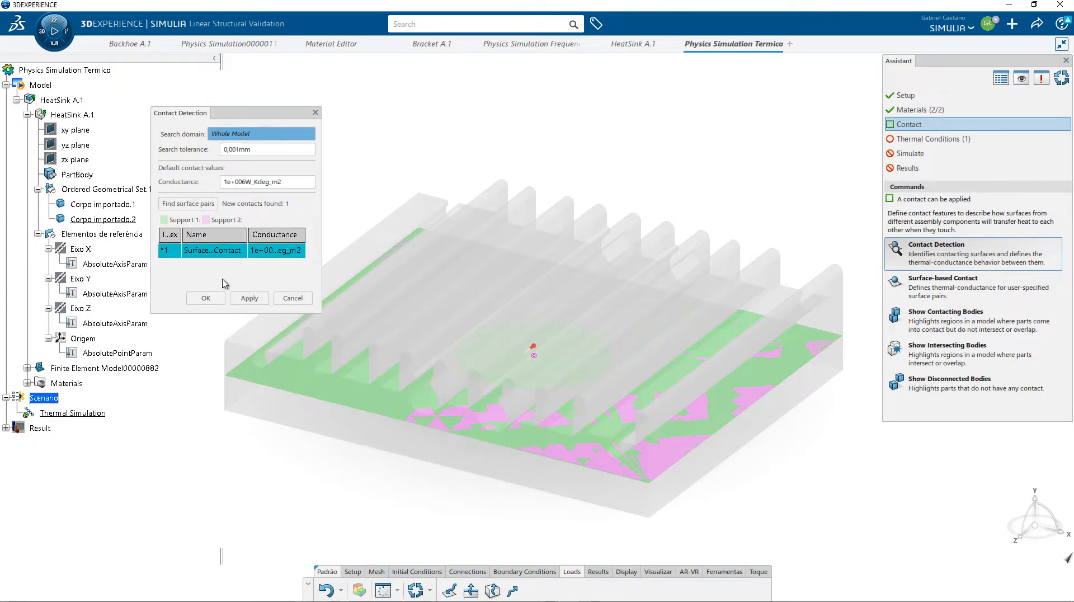
pyautogui.click(206, 298)
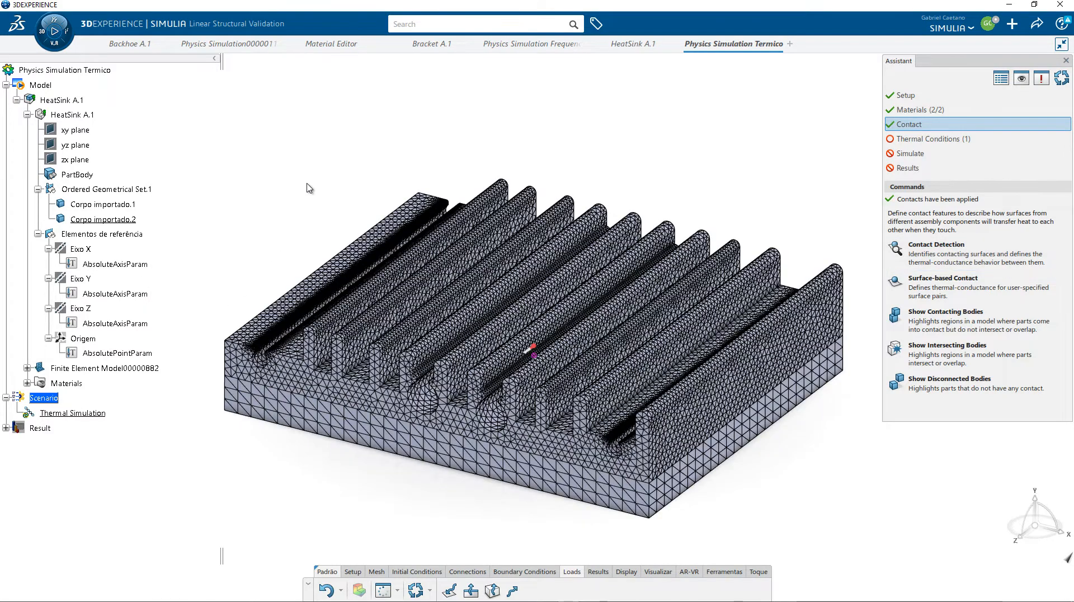
# Step: Define a volumetric heat source on the base plate body with the heat power specified as Total
pyautogui.scroll(-2, 779, 458)
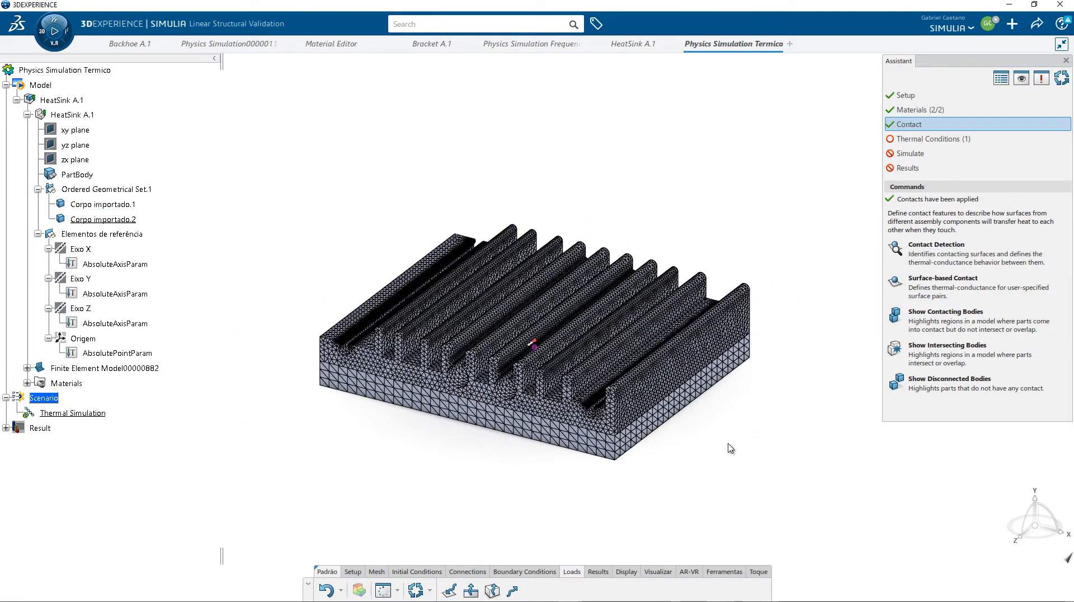
pyautogui.scroll(1, 729, 448)
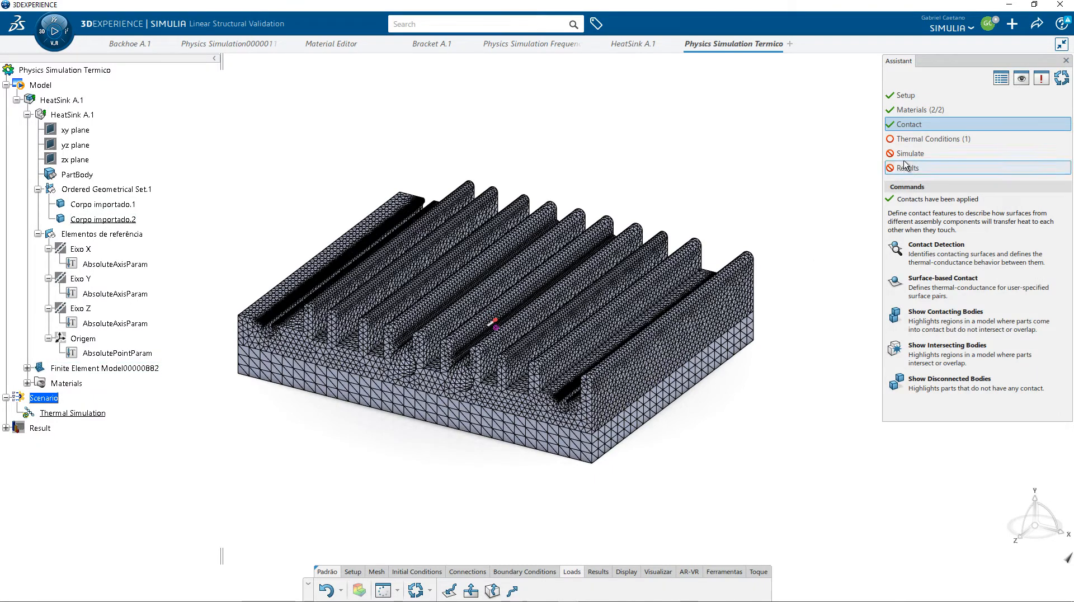
pyautogui.click(922, 141)
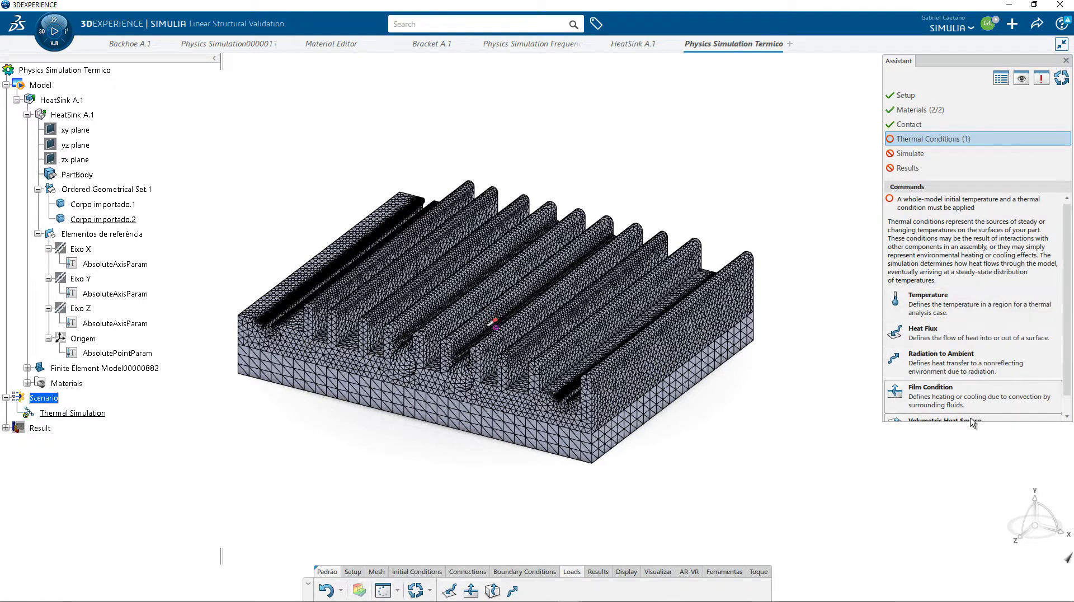
pyautogui.moveTo(969, 422); pyautogui.dragTo(968, 470)
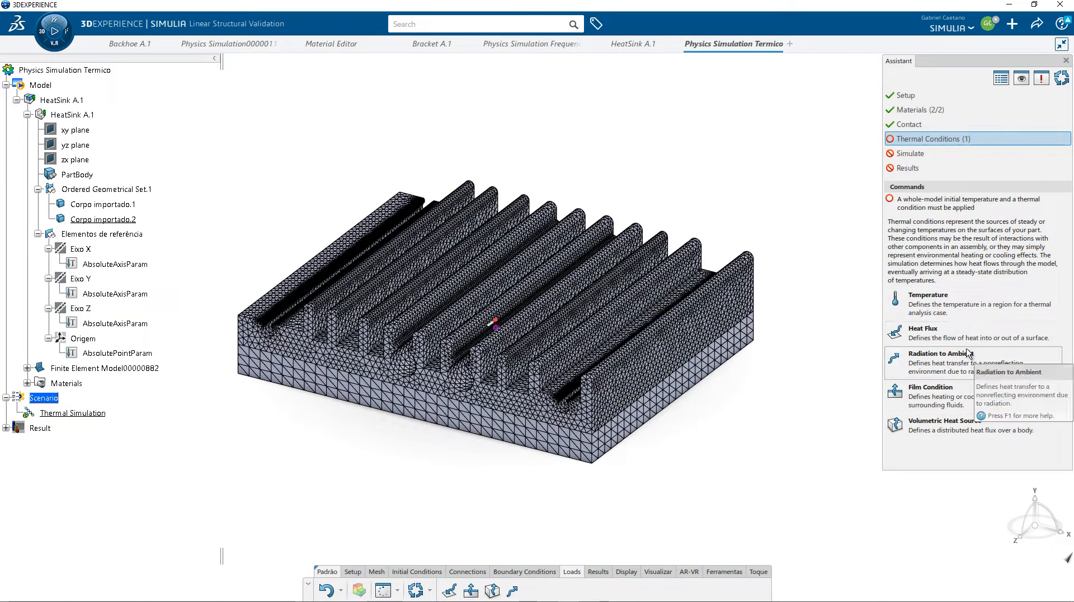
pyautogui.click(928, 429)
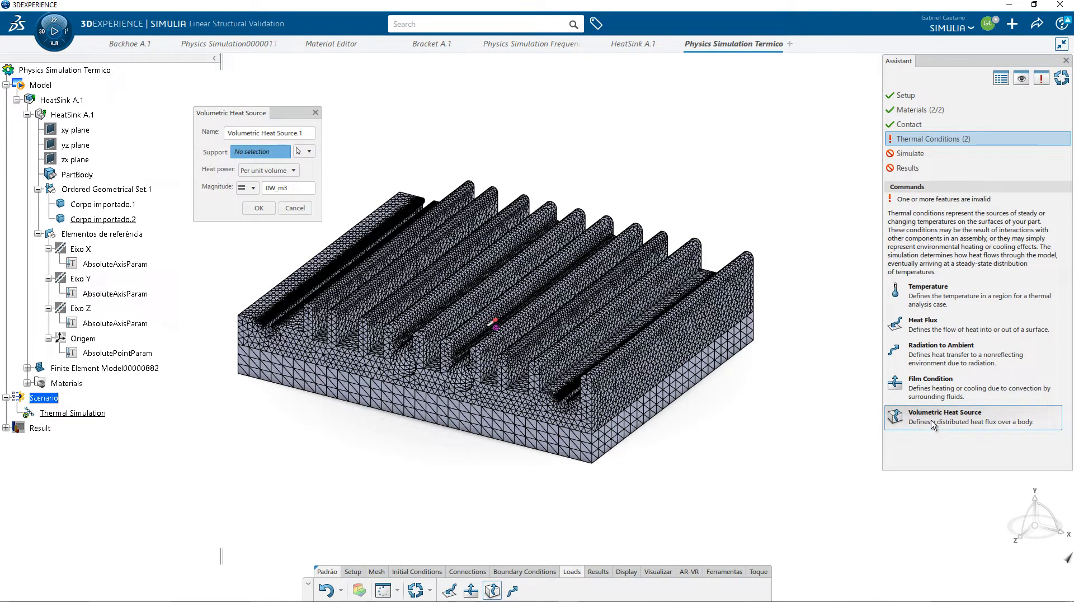
pyautogui.click(643, 409)
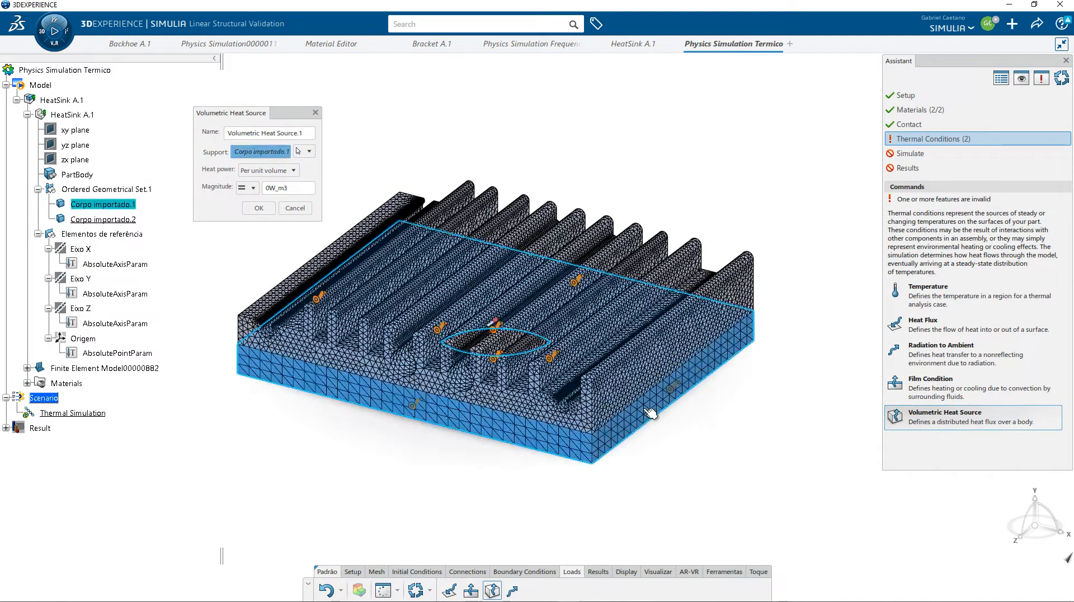
pyautogui.click(270, 168)
pyautogui.click(275, 196)
pyautogui.click(278, 172)
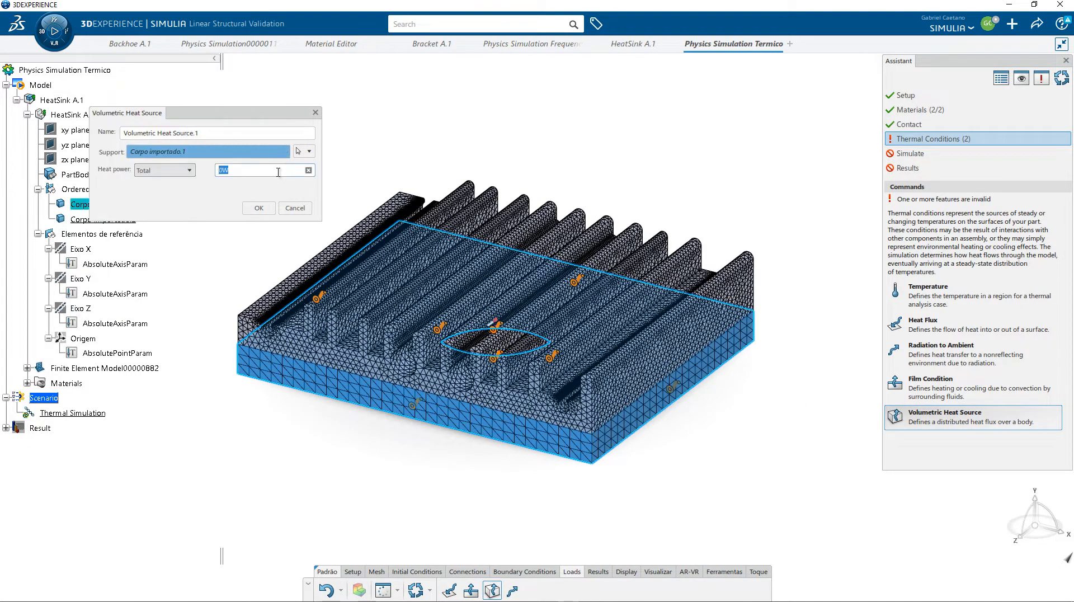
pyautogui.click(259, 208)
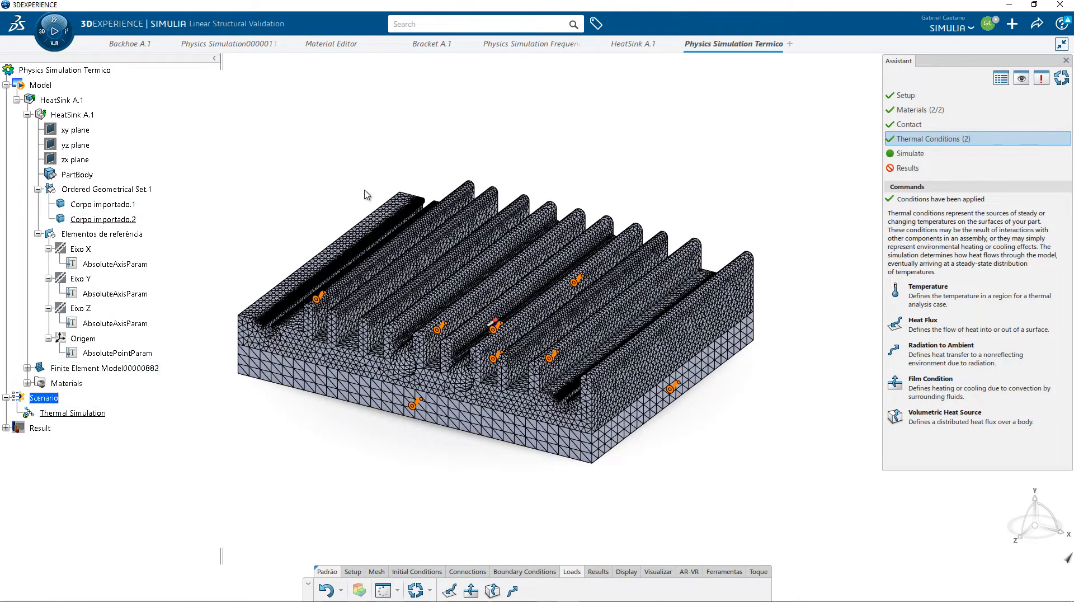
# Step: Start a film condition and select the finned body's faces as its support by propagating from the outer side face by angle
pyautogui.click(944, 391)
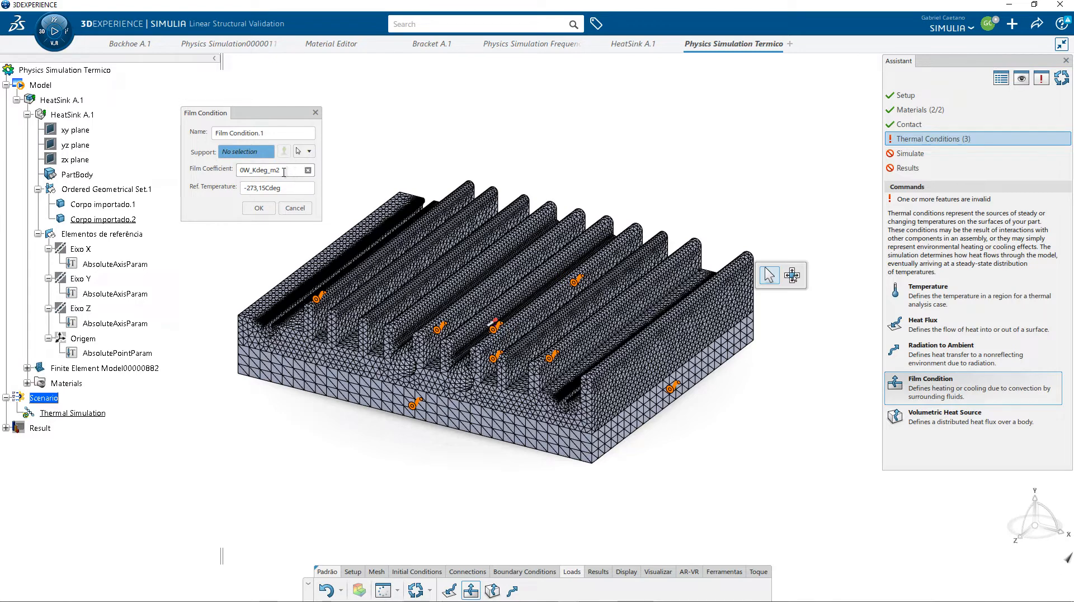
pyautogui.click(792, 277)
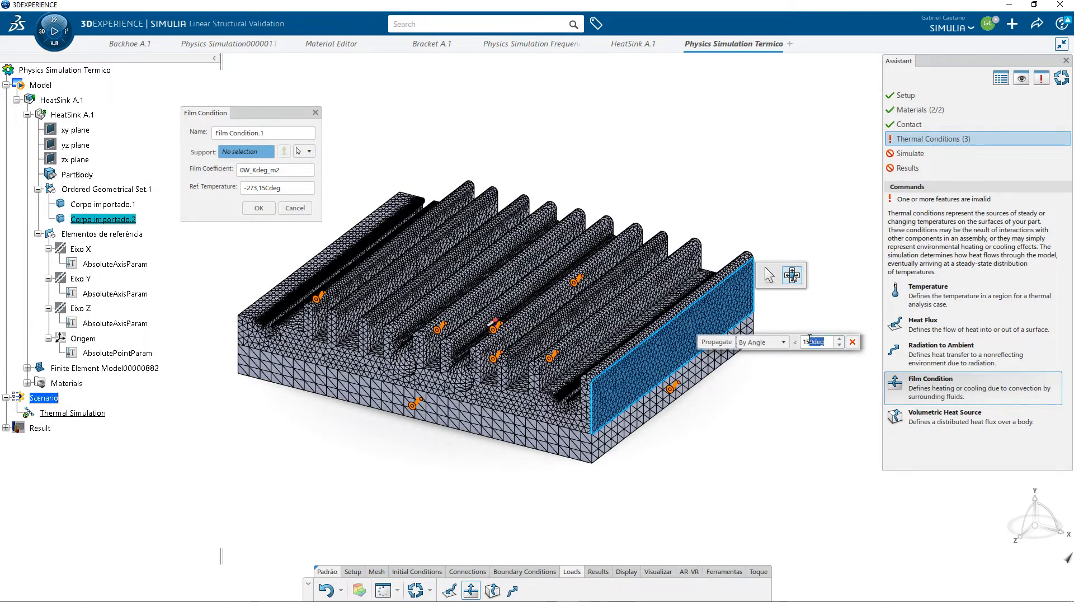
pyautogui.moveTo(809, 338); pyautogui.dragTo(794, 346)
pyautogui.click(722, 342)
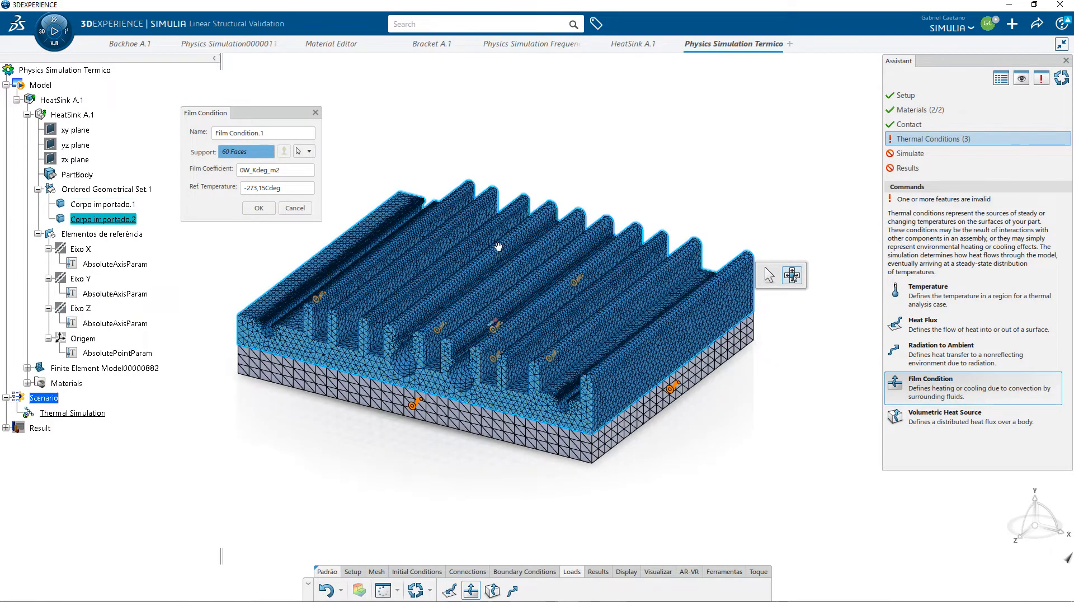
# Step: Remove the finned body's underside face, which touches the base plate, from the film condition's support
pyautogui.moveTo(498, 247); pyautogui.dragTo(527, 149, button='middle')
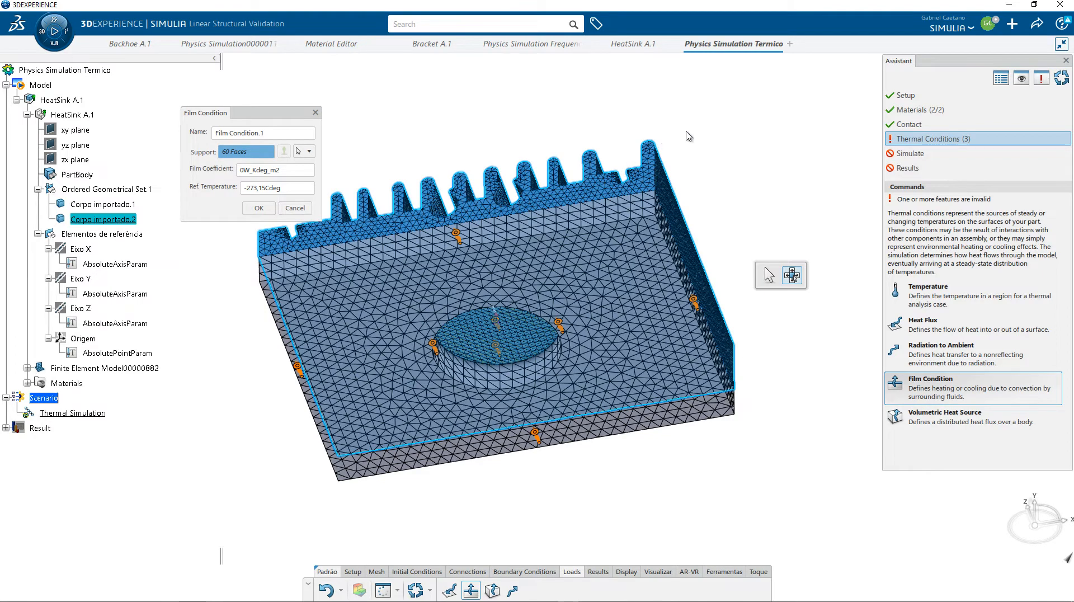
pyautogui.click(769, 274)
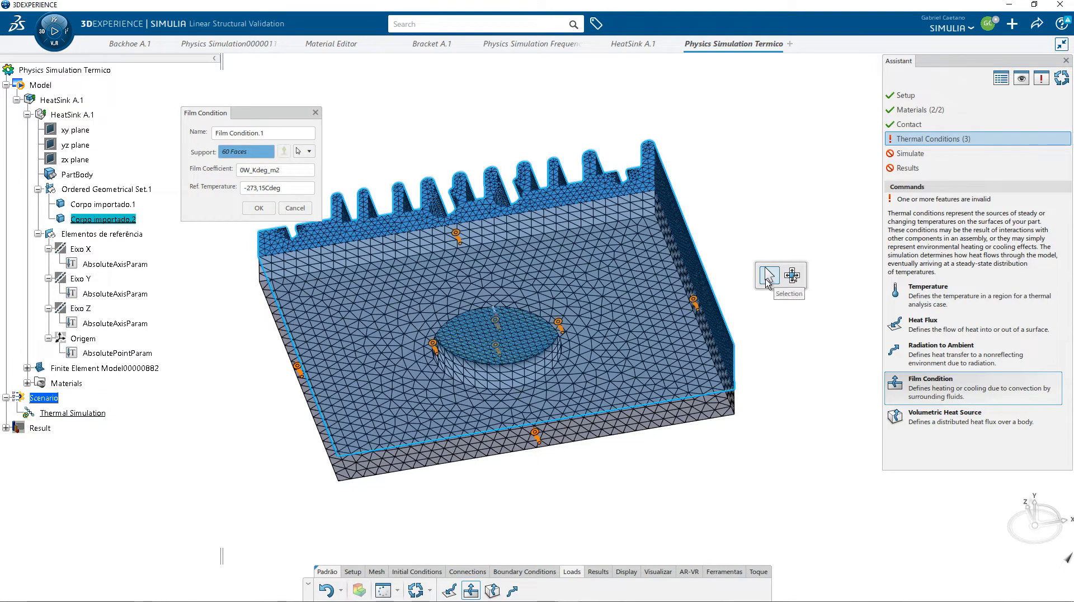
pyautogui.click(541, 343)
pyautogui.moveTo(754, 156); pyautogui.dragTo(748, 252, button='middle')
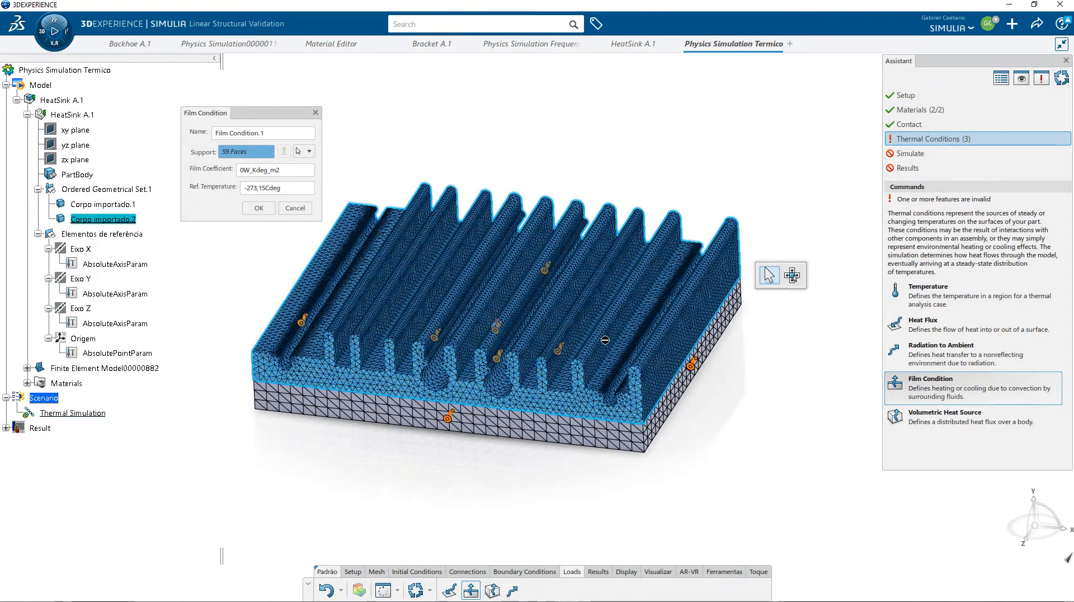
# Step: Set the film condition's film coefficient to 100 W_Kdeg_m2 and reference temperature to 20 Cdeg, and create it
pyautogui.click(300, 169)
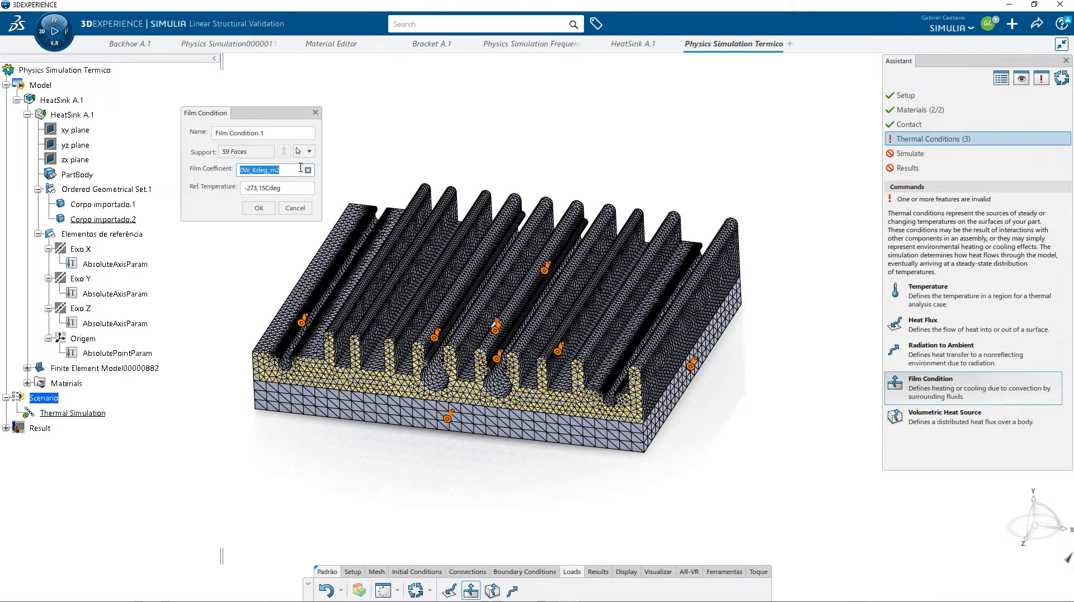
pyautogui.write('100')
pyautogui.press('Return')
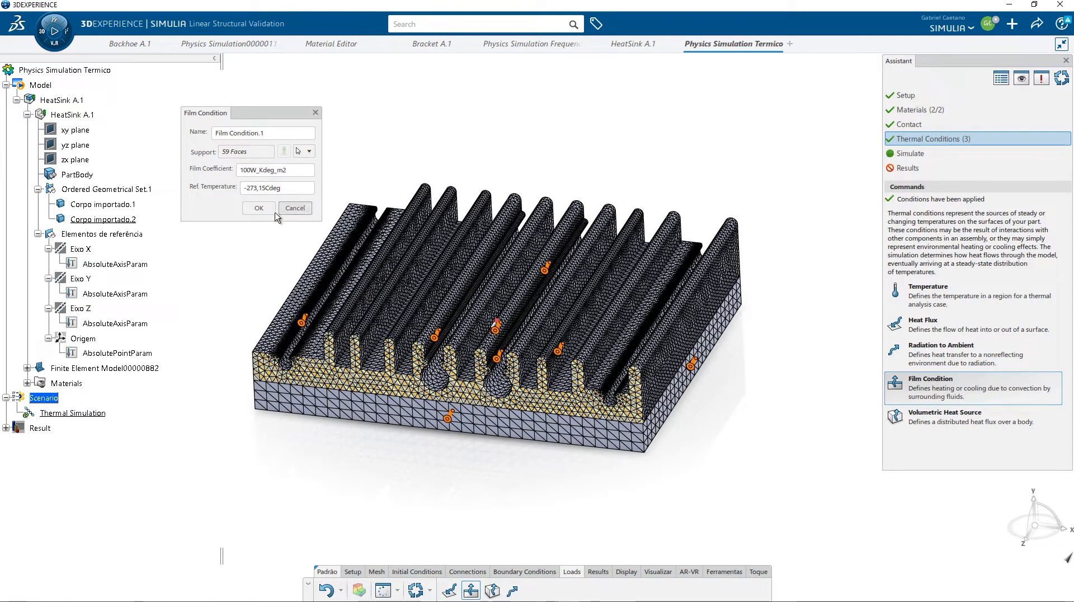
pyautogui.click(286, 187)
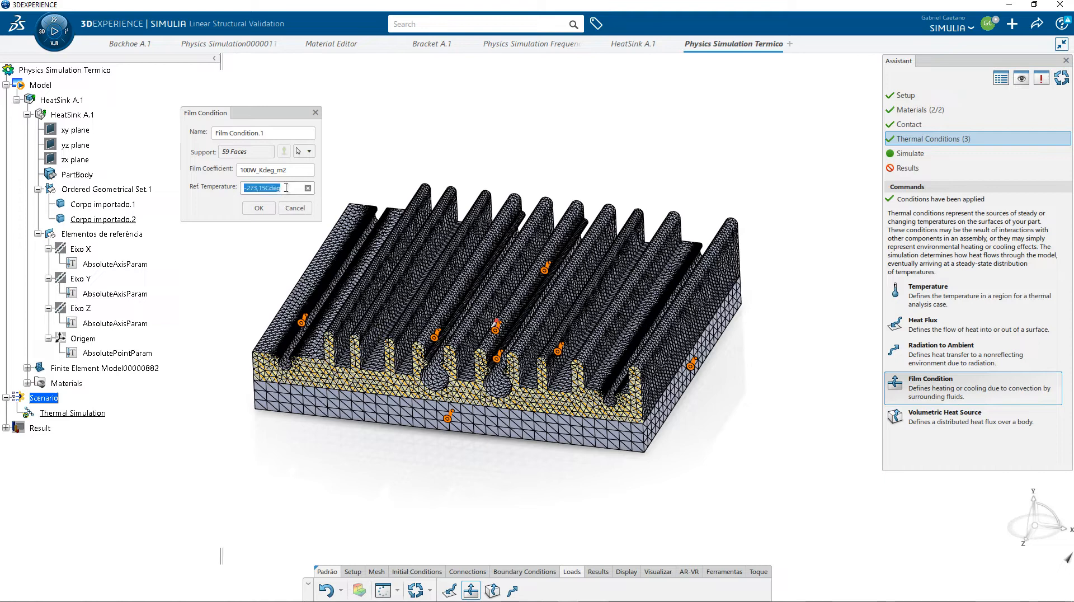
pyautogui.write('20Cdeg')
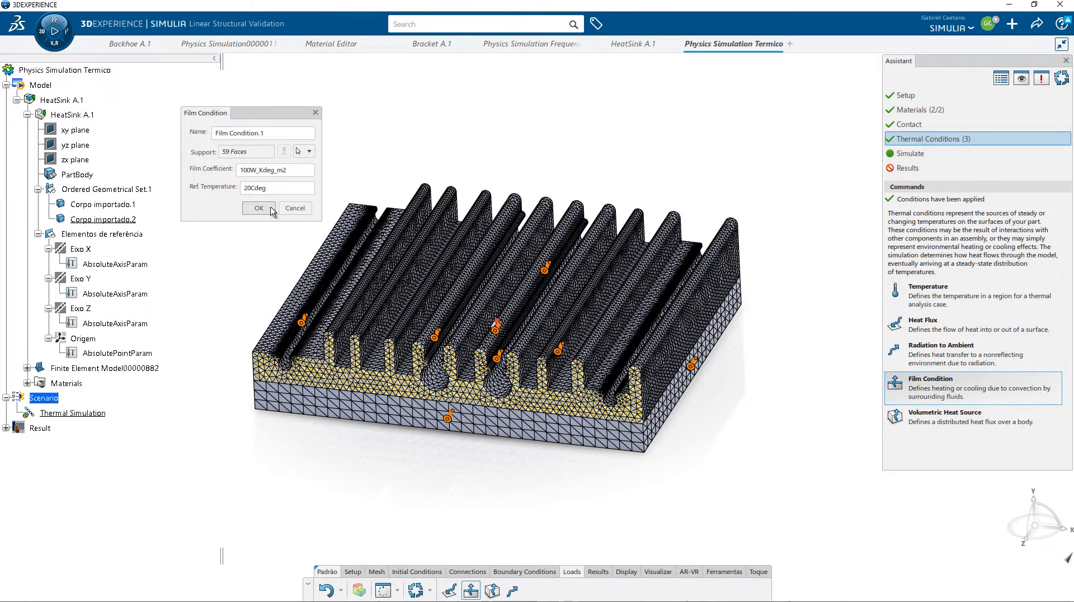
pyautogui.click(269, 206)
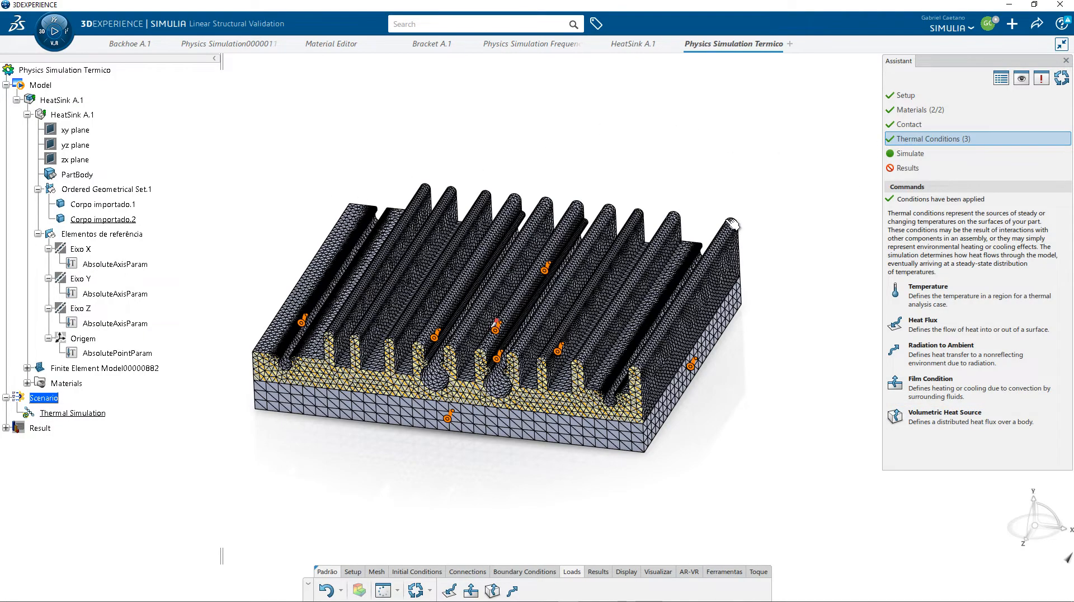
# Step: Run the thermal simulation as Local interactive with the Embedded license on 4 cores, and close the status report when it completes
pyautogui.moveTo(693, 236); pyautogui.dragTo(666, 238, button='middle')
pyautogui.click(910, 155)
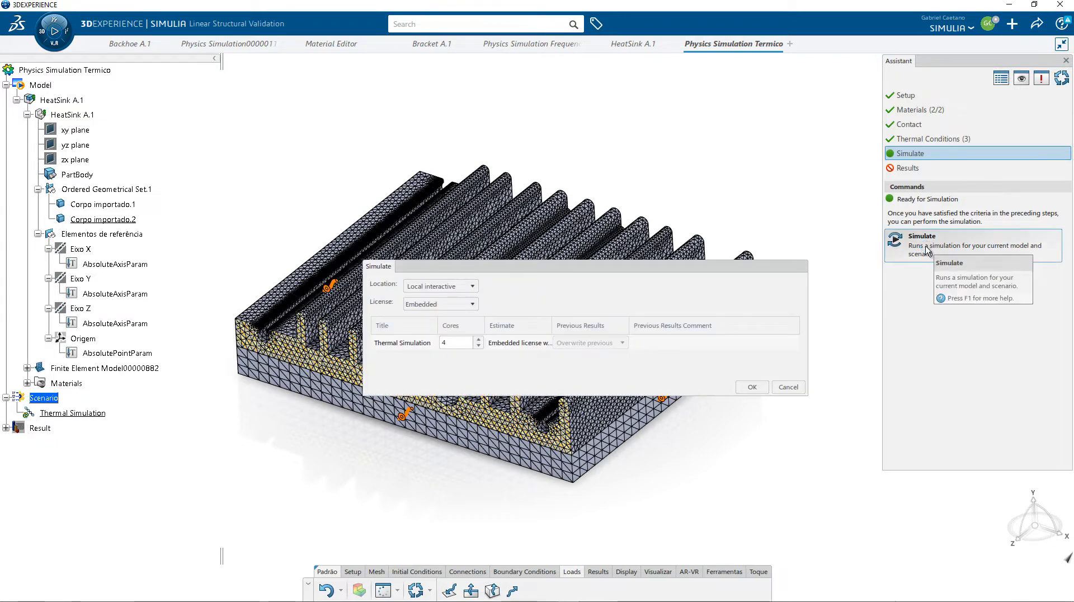
pyautogui.click(750, 388)
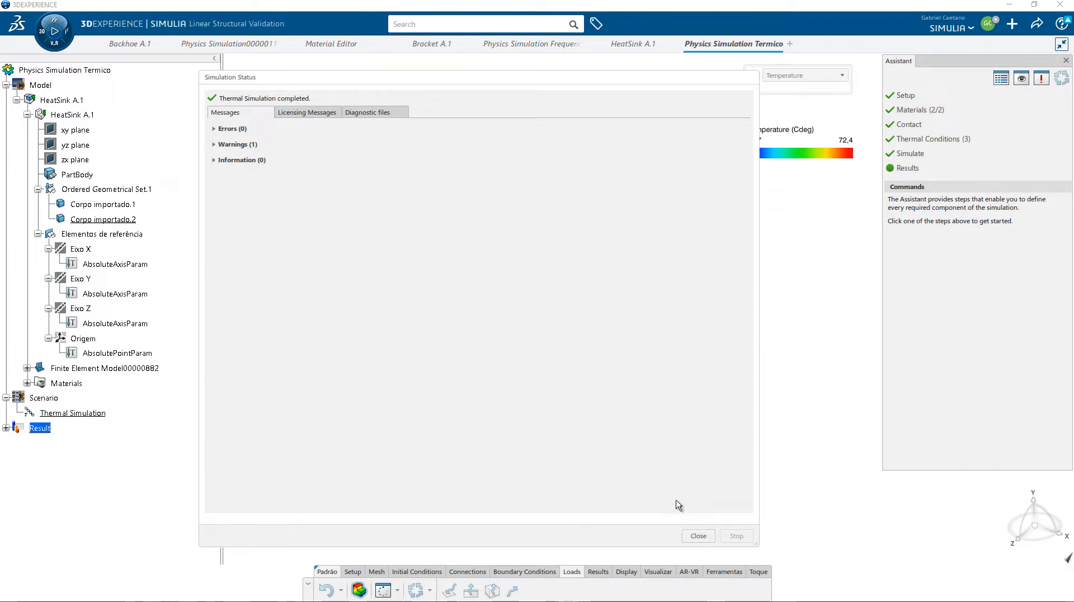
pyautogui.click(698, 536)
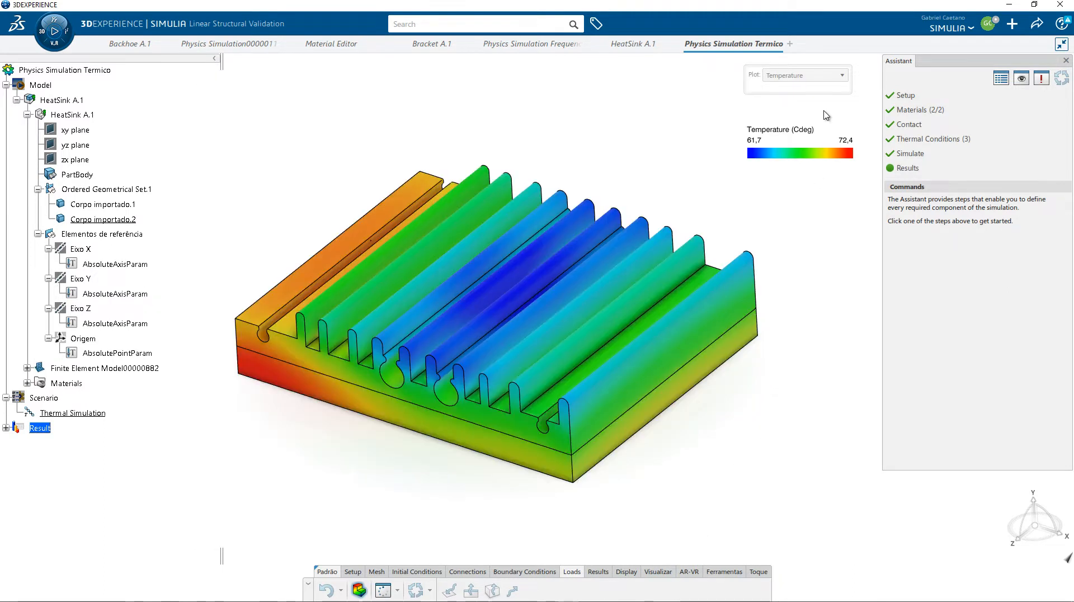
# Step: Plot the heat flux and examine its vectors closely around the fins and the two large round grooves
pyautogui.click(811, 75)
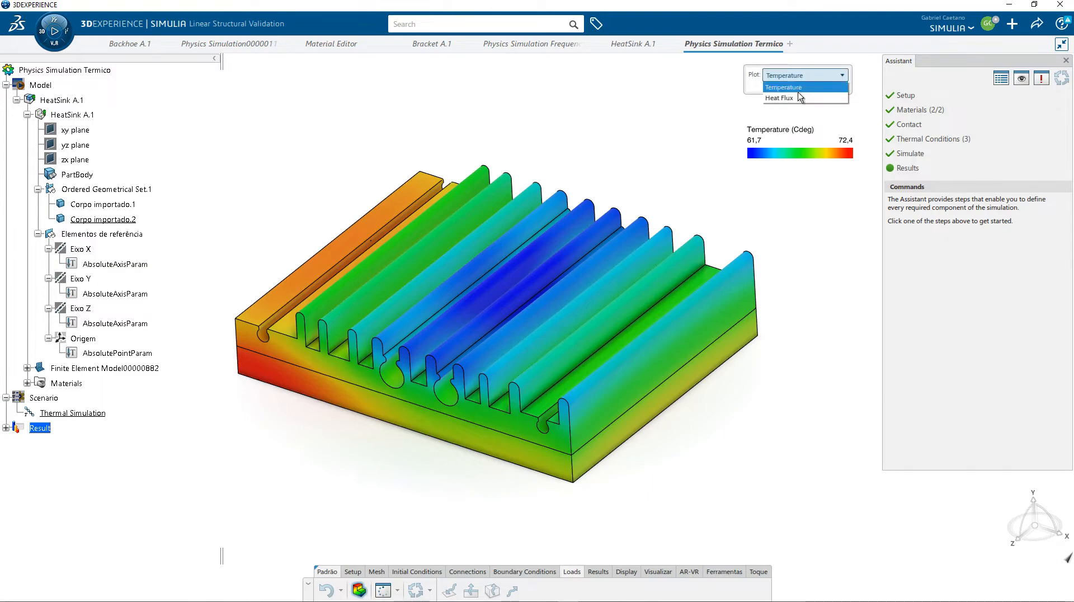
pyautogui.click(798, 99)
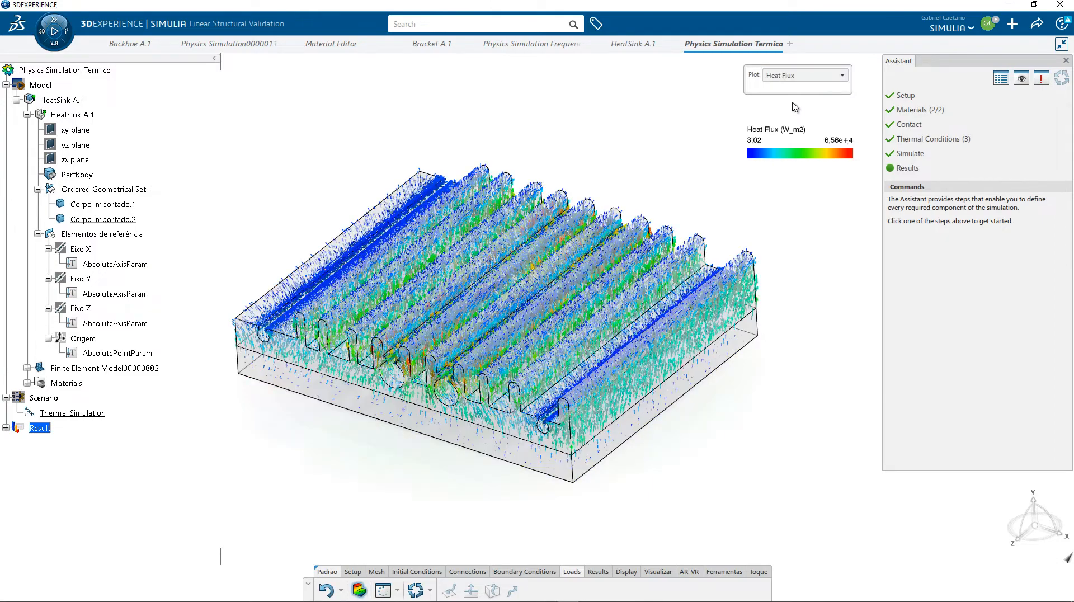
pyautogui.scroll(2, 431, 365)
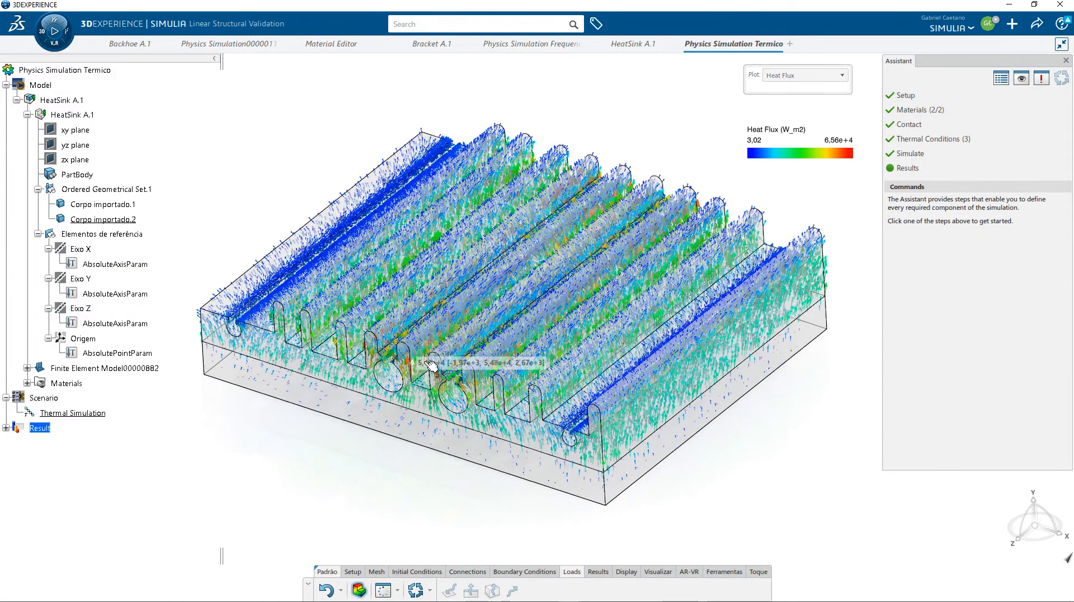
pyautogui.scroll(3, 431, 366)
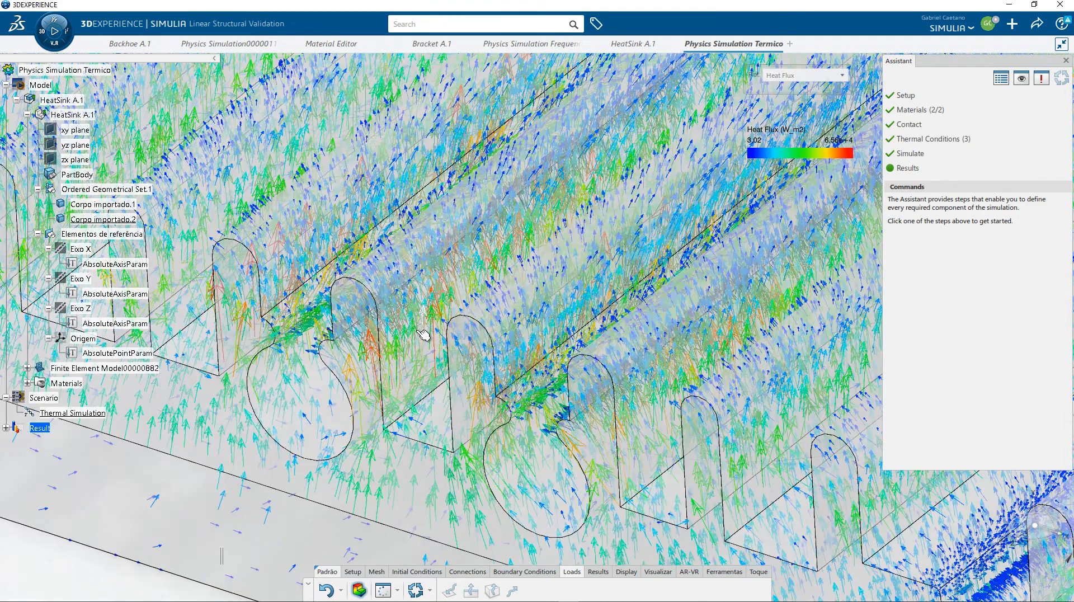
pyautogui.scroll(1, 424, 335)
pyautogui.scroll(-6, 418, 329)
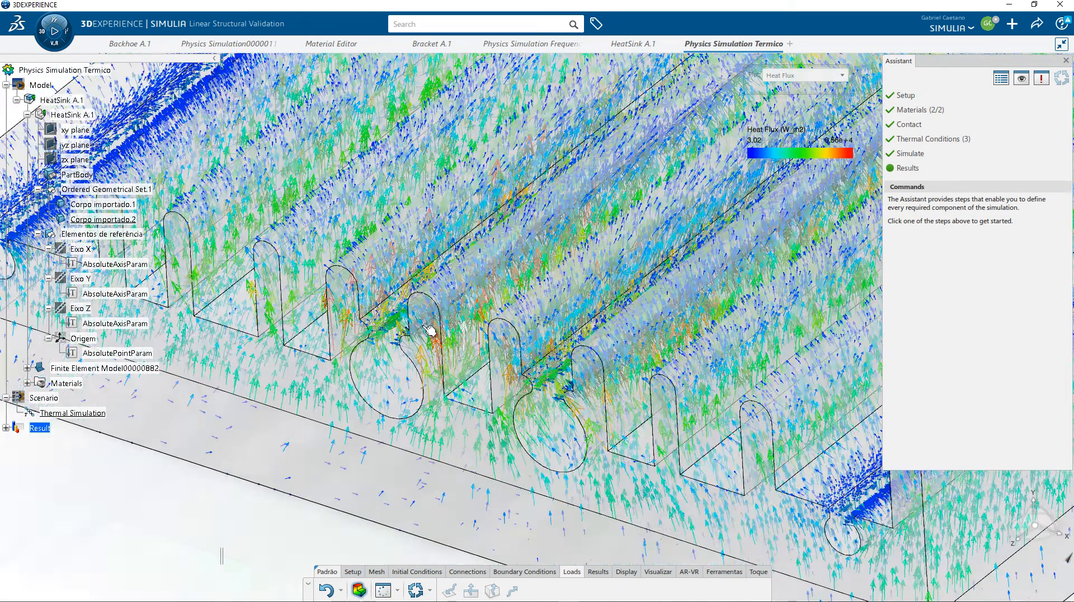
pyautogui.scroll(4, 706, 393)
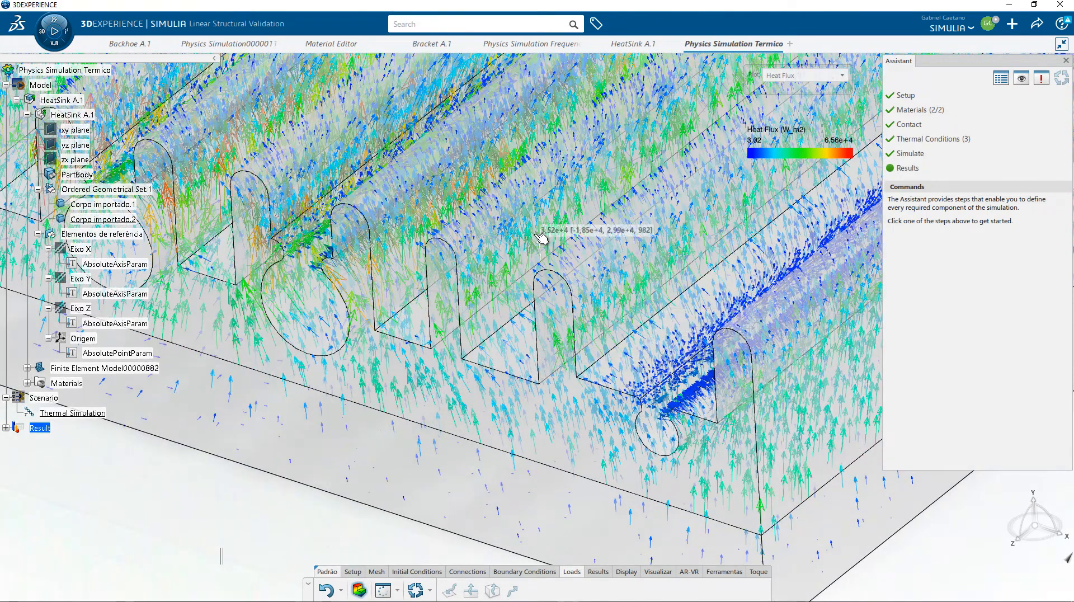
pyautogui.scroll(-2, 528, 232)
pyautogui.scroll(-5, 545, 278)
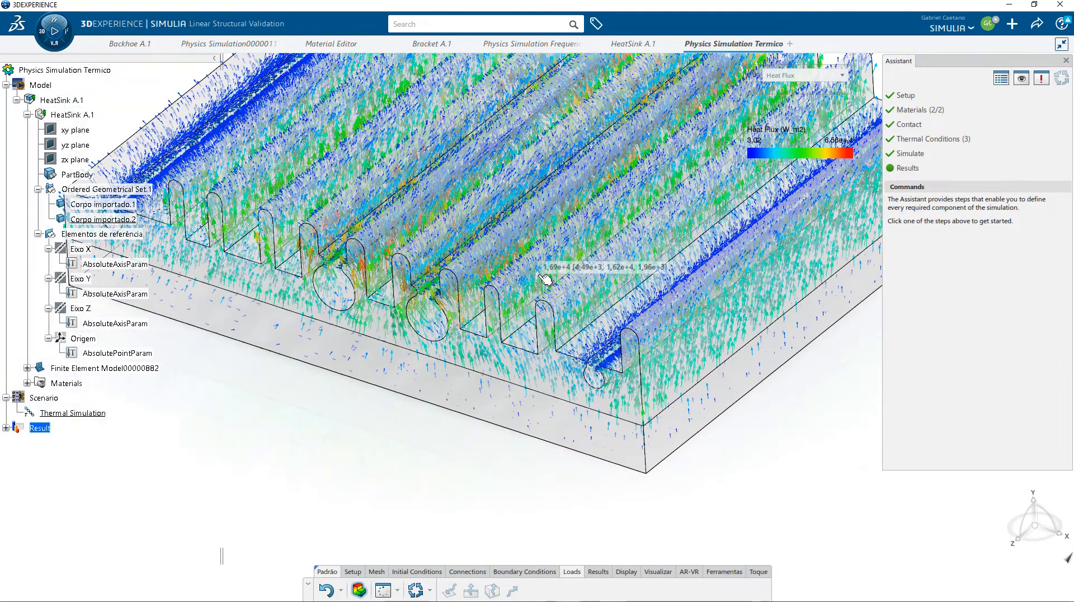
pyautogui.scroll(2, 551, 185)
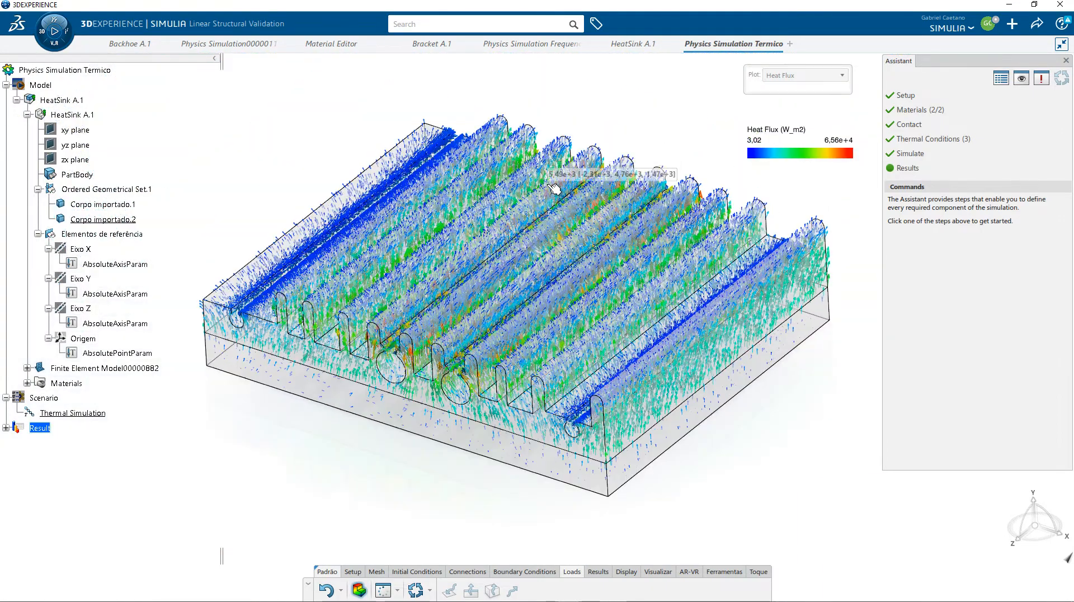
# Step: Plot the temperature and probe its values at several points on the flat edge strip and across the fins
pyautogui.click(779, 75)
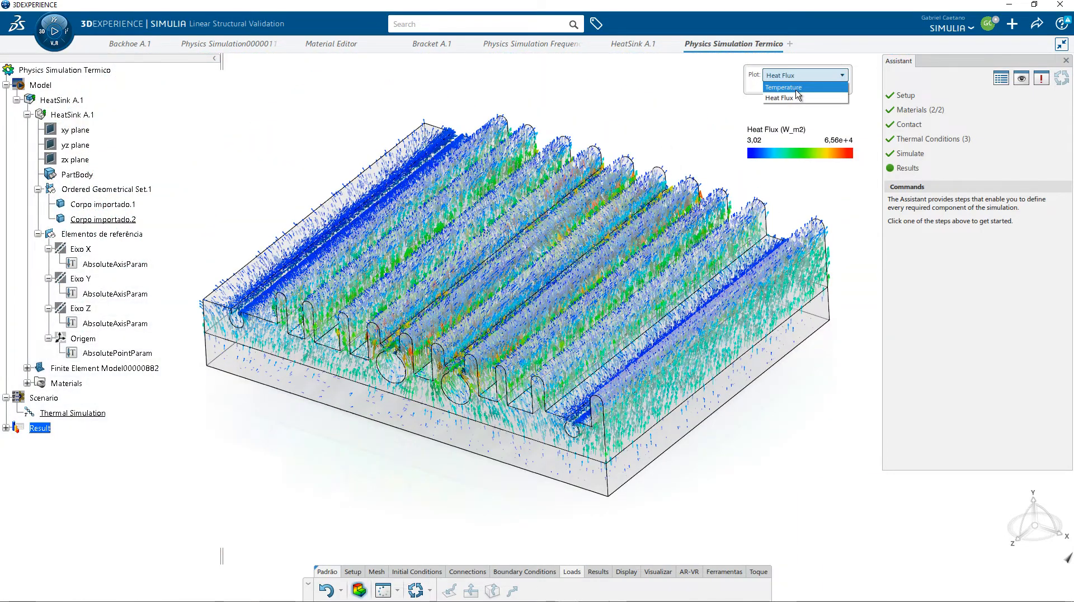
pyautogui.click(780, 88)
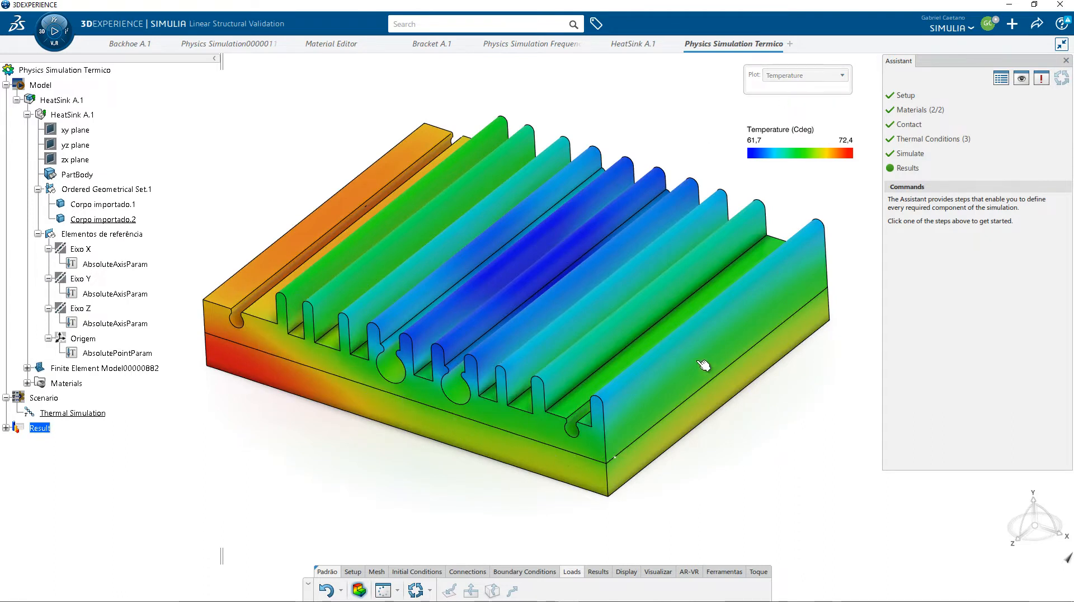
pyautogui.click(400, 151)
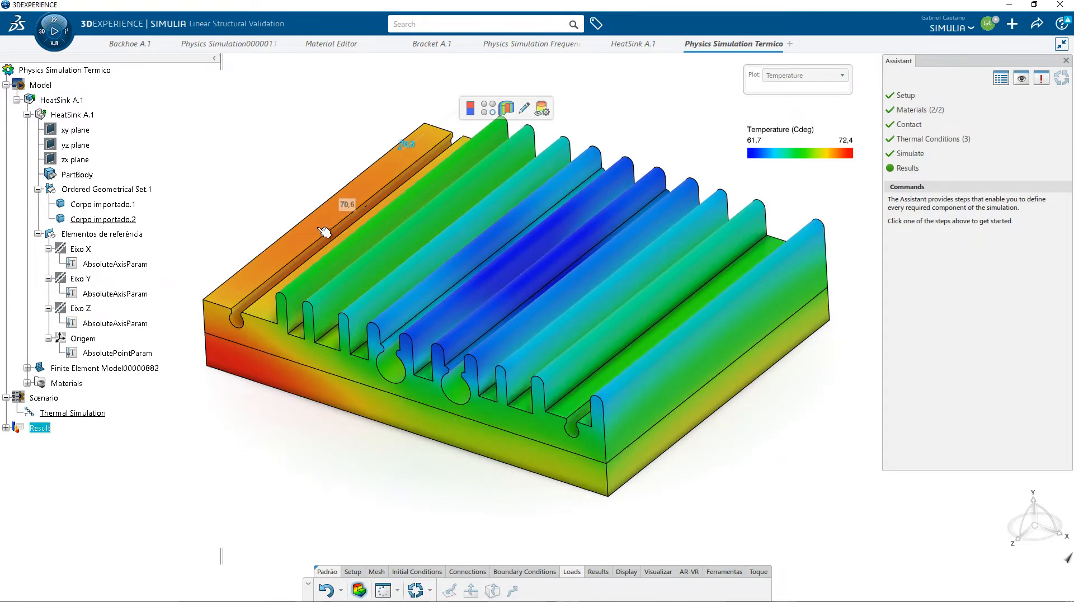
pyautogui.click(311, 229)
pyautogui.click(227, 283)
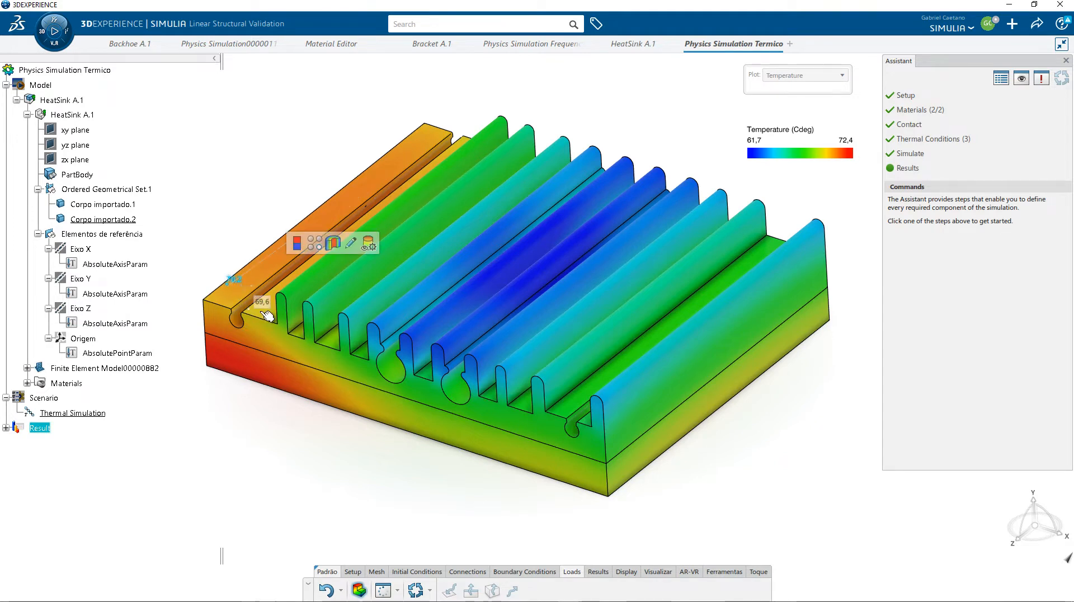
pyautogui.click(376, 309)
pyautogui.click(437, 253)
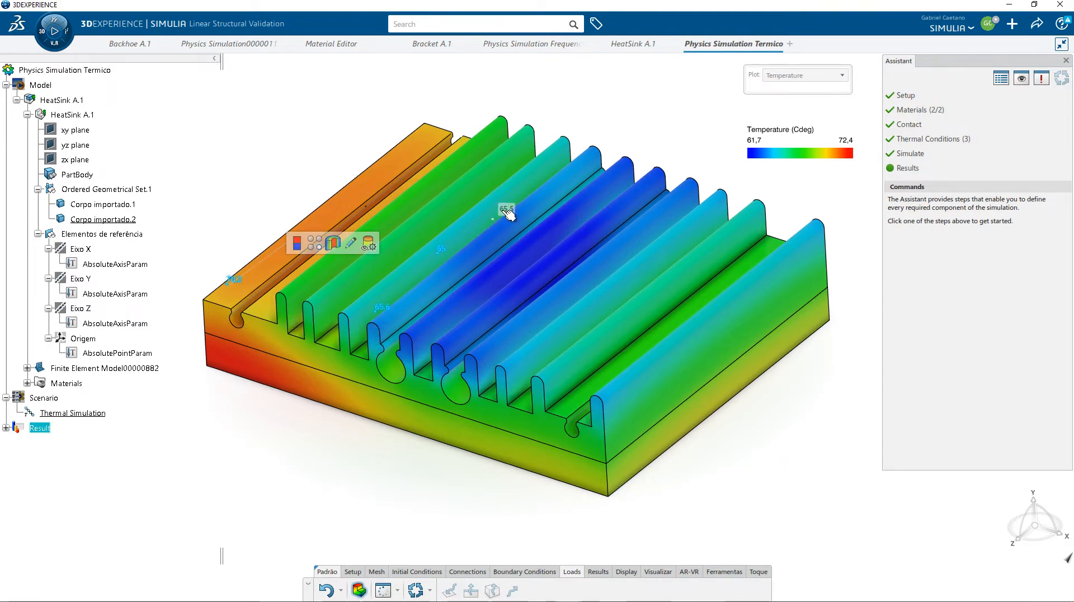
pyautogui.click(506, 205)
pyautogui.click(521, 221)
pyautogui.click(526, 253)
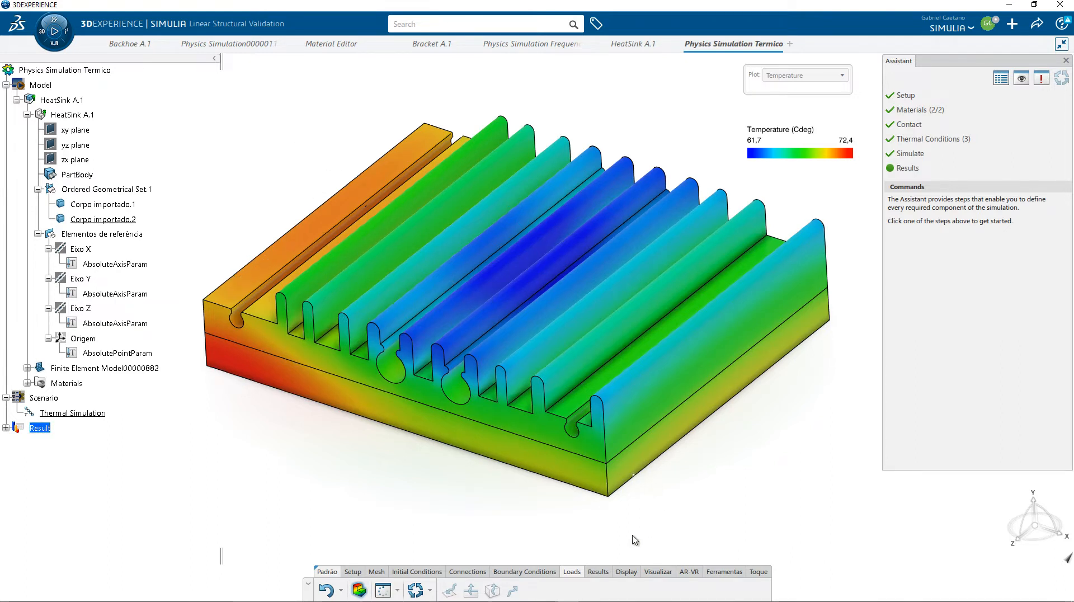
# Step: Examine the temperature distribution straight on at the fin profile, and from an angle showing the flat-edge side of the heat sink
pyautogui.click(598, 571)
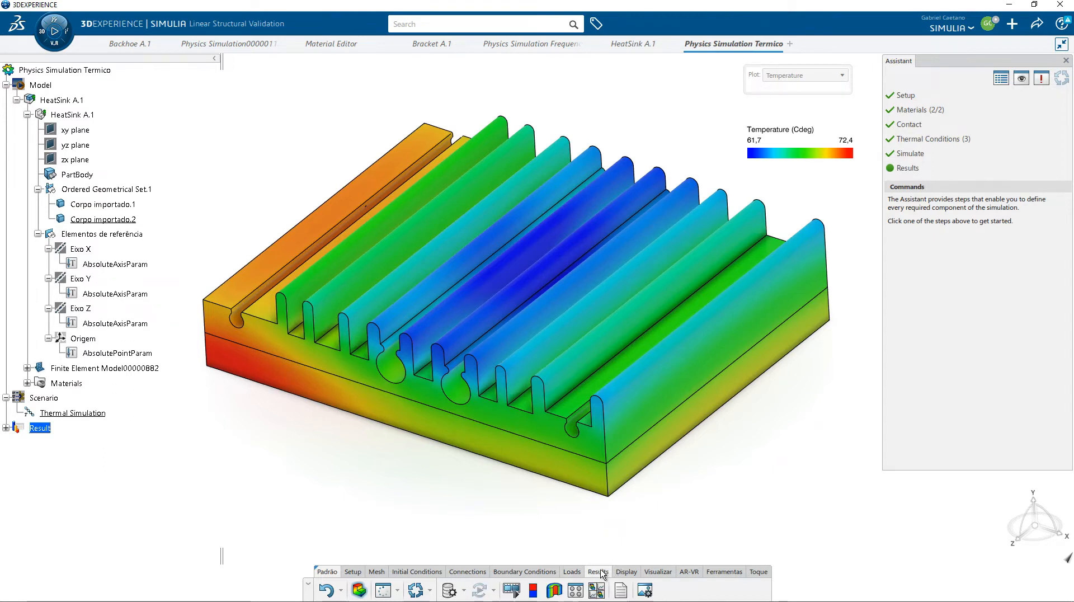
pyautogui.click(630, 573)
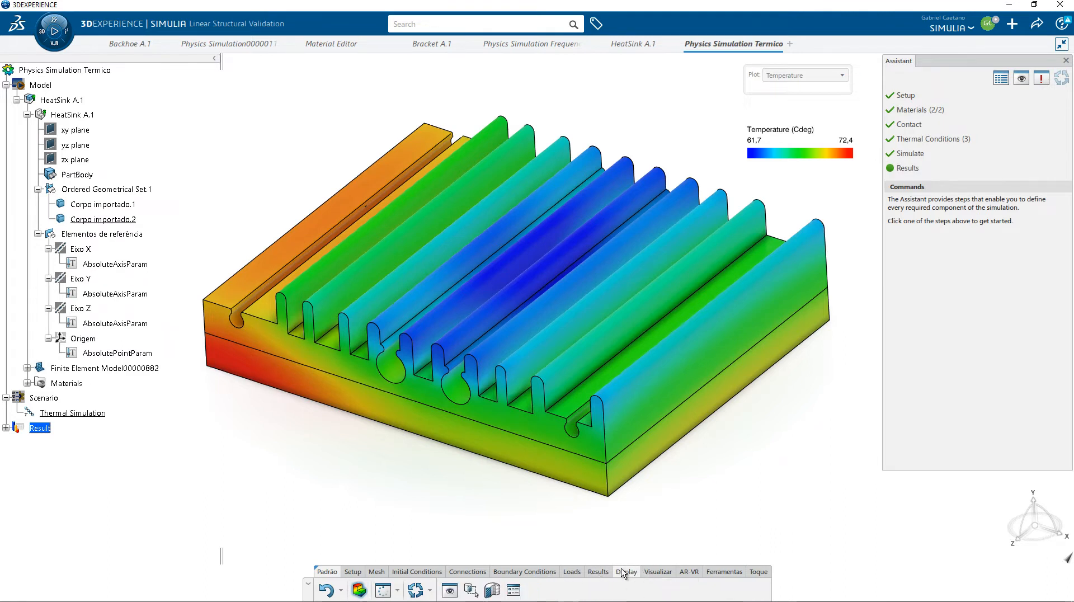
pyautogui.click(657, 570)
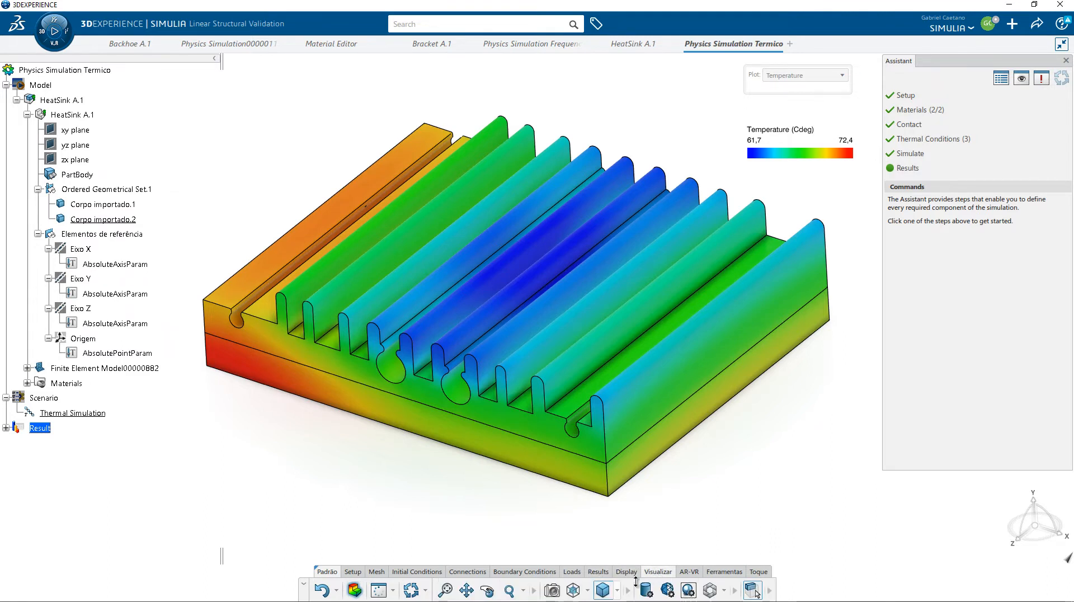
pyautogui.click(618, 590)
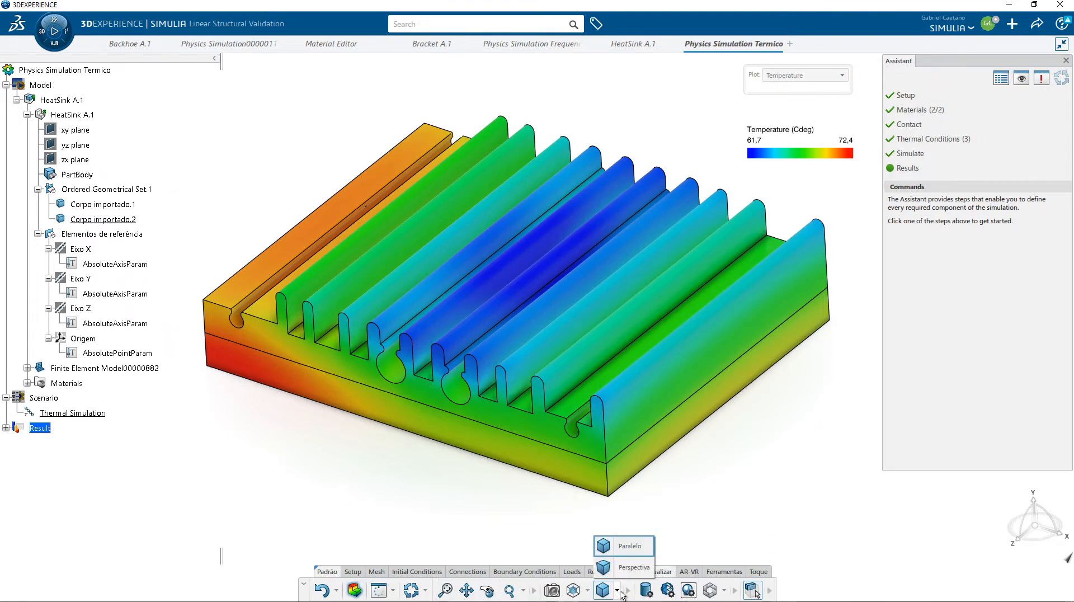
pyautogui.click(587, 590)
pyautogui.click(599, 525)
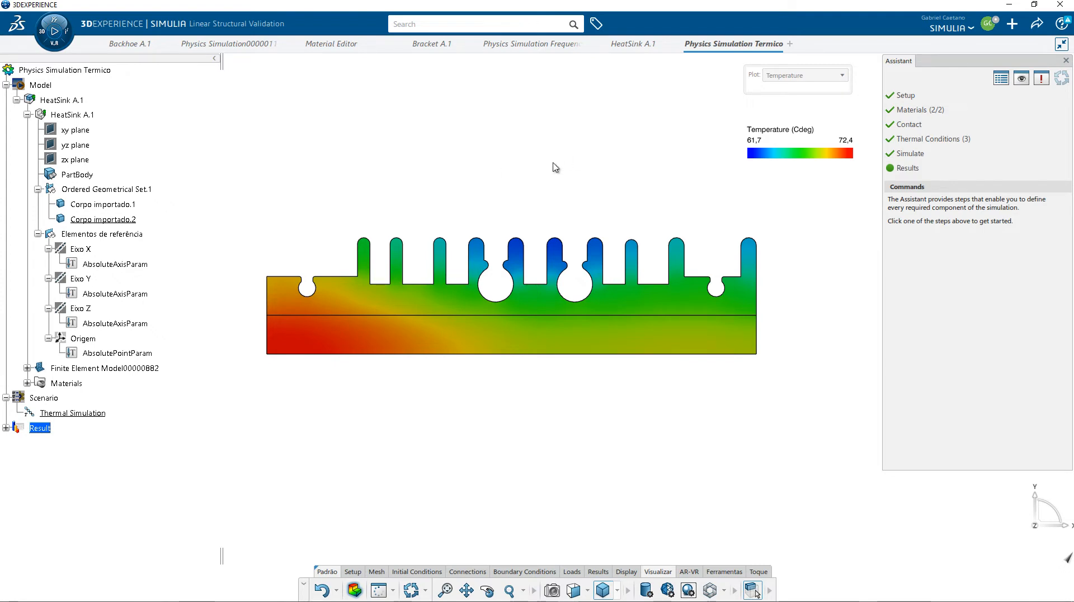
pyautogui.moveTo(431, 177); pyautogui.dragTo(489, 218, button='middle')
pyautogui.scroll(-2, 476, 191)
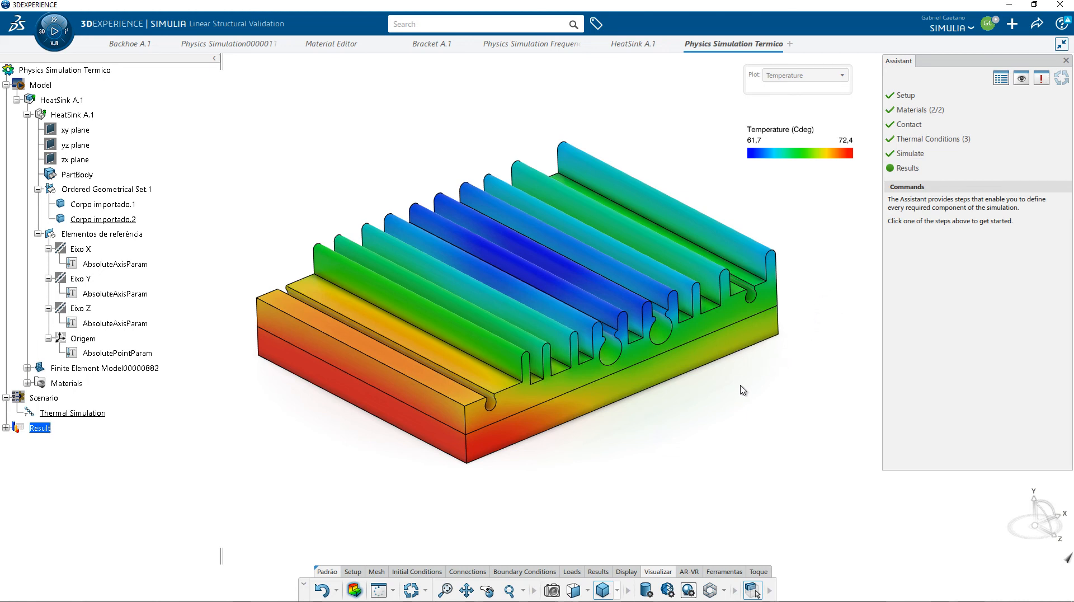
pyautogui.scroll(2, 742, 390)
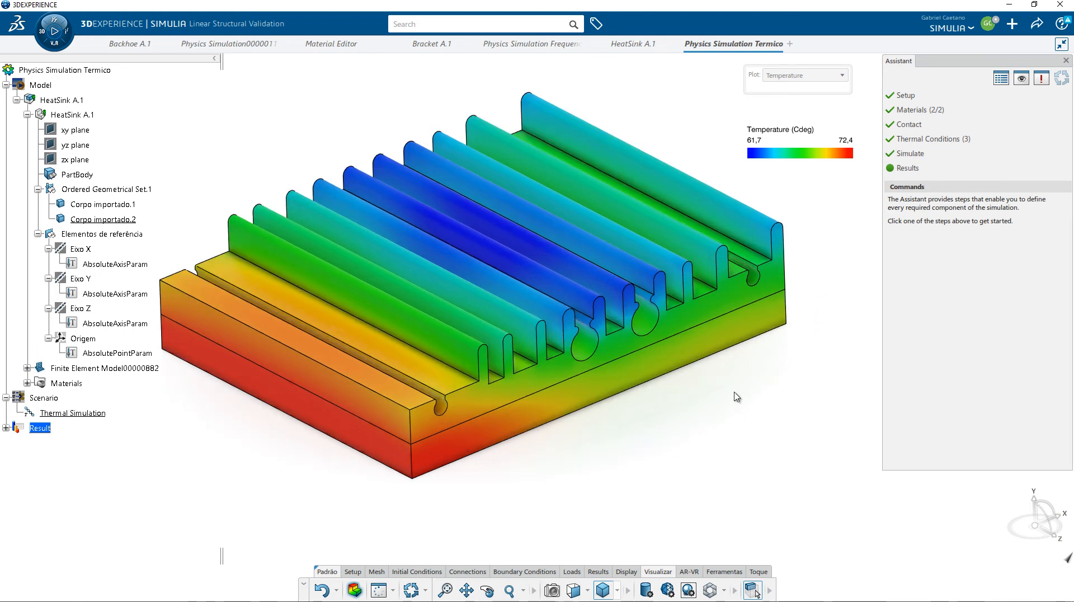
pyautogui.moveTo(736, 391); pyautogui.dragTo(763, 407, button='middle')
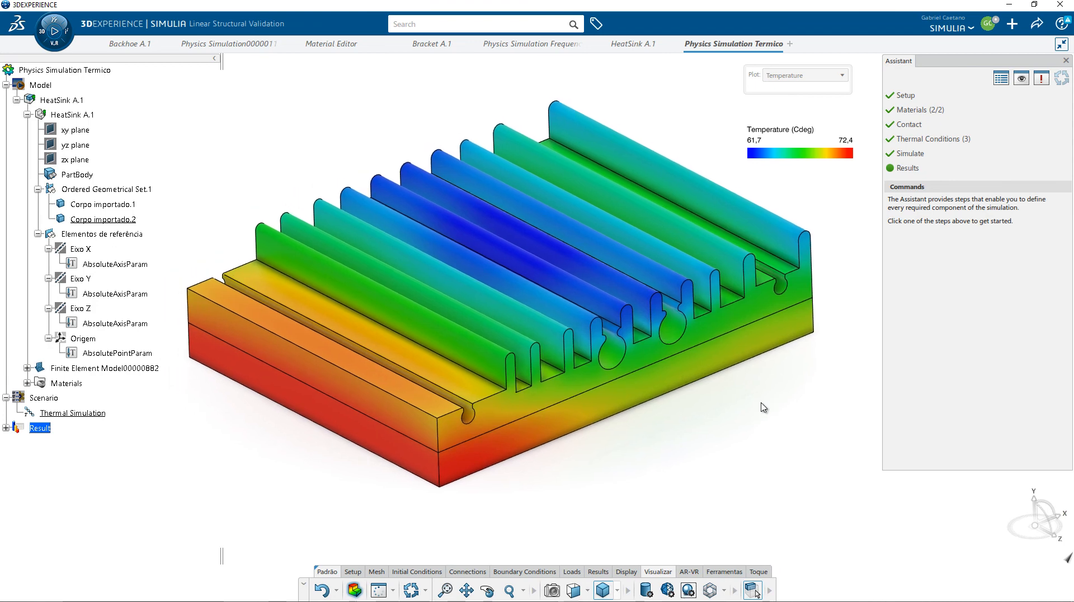